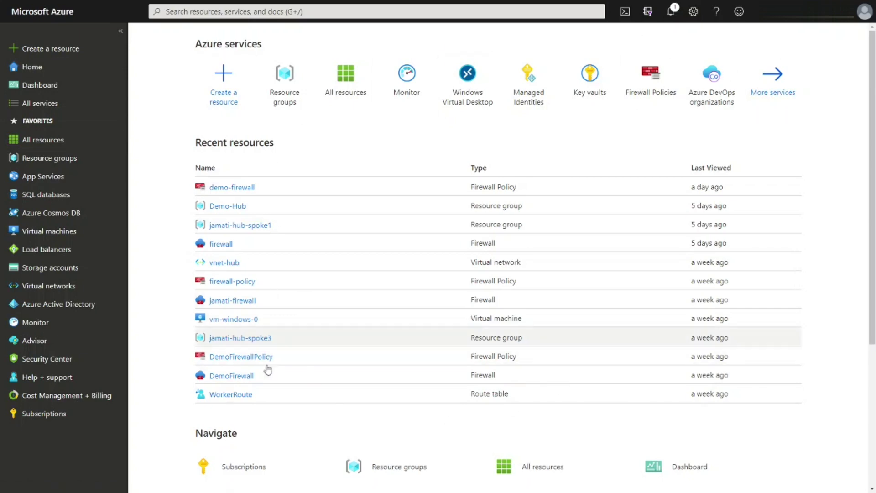
{"action": "left_click", "coordinate": [43, 89]}
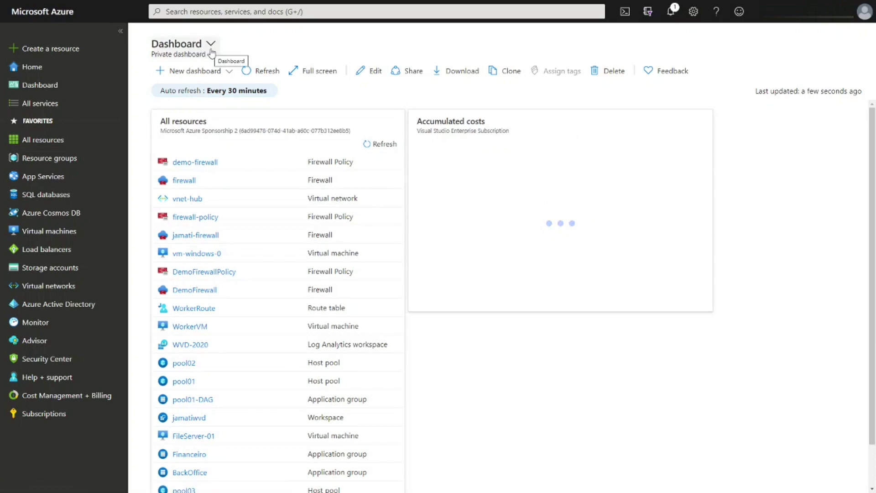
{"action": "left_click", "coordinate": [40, 69]}
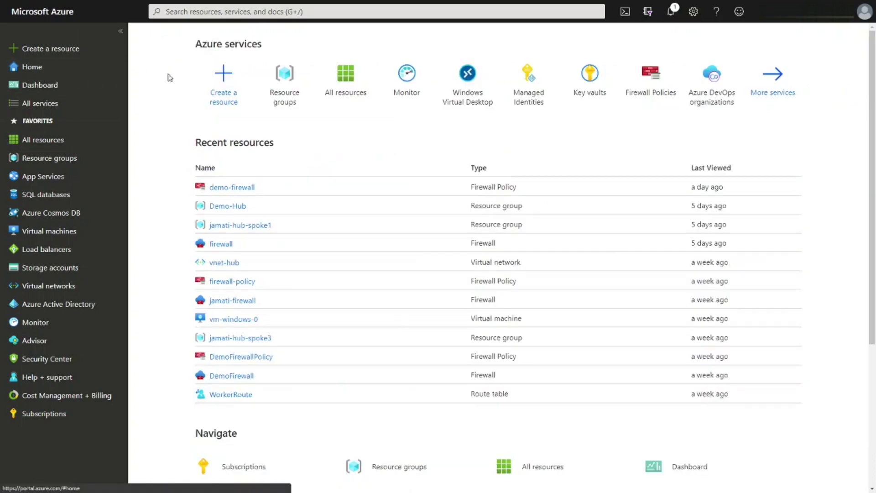
Search the marketplace for "logic app" as a new resource and open the Logic App offer
{"action": "left_click", "coordinate": [221, 79]}
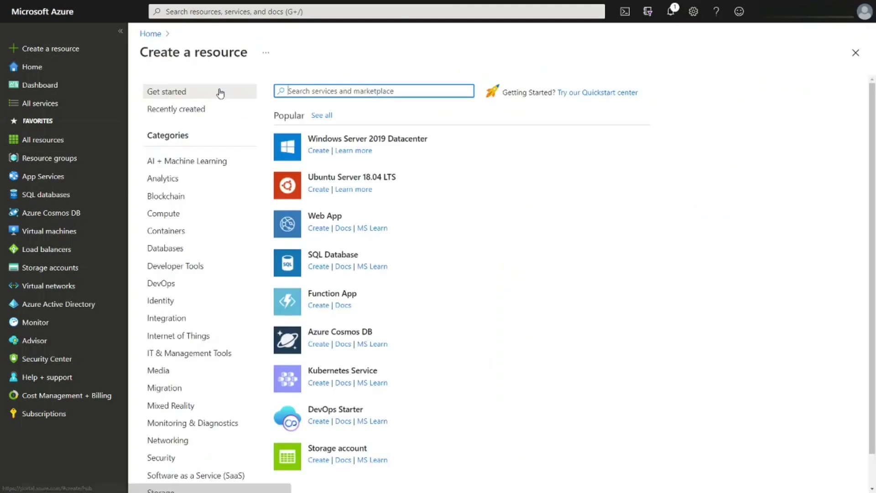
{"action": "left_click", "coordinate": [322, 87]}
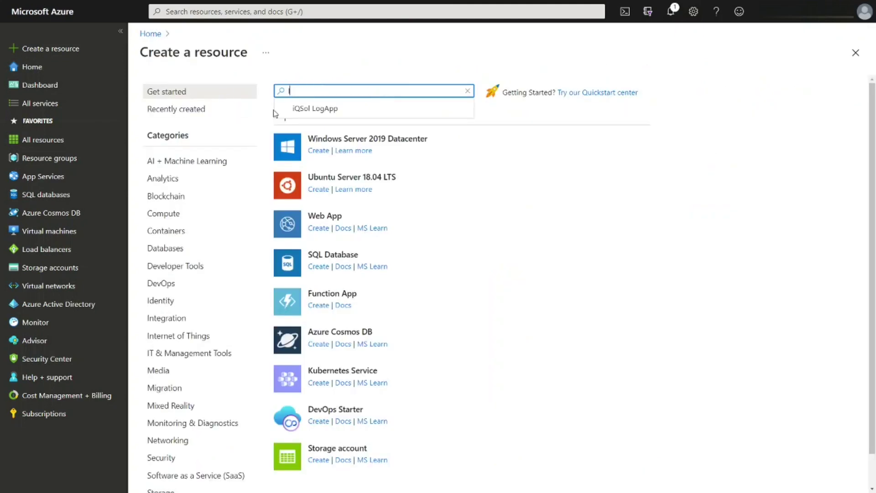
{"action": "type", "text": "logic app"}
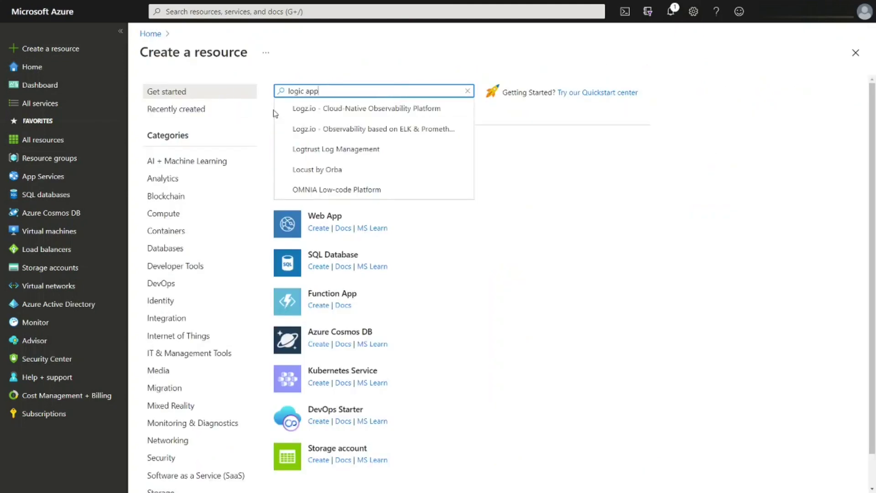
{"action": "left_click", "coordinate": [310, 132]}
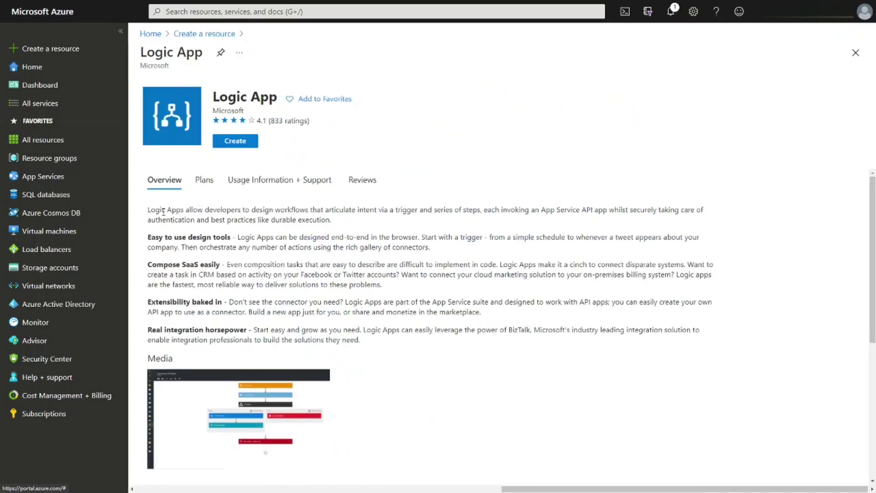
Examine the Logic App offer's overview, plans, usage and support information, and marketplace reviews
{"action": "scroll", "coordinate": [452, 252], "scroll_direction": "down", "scroll_amount": 3}
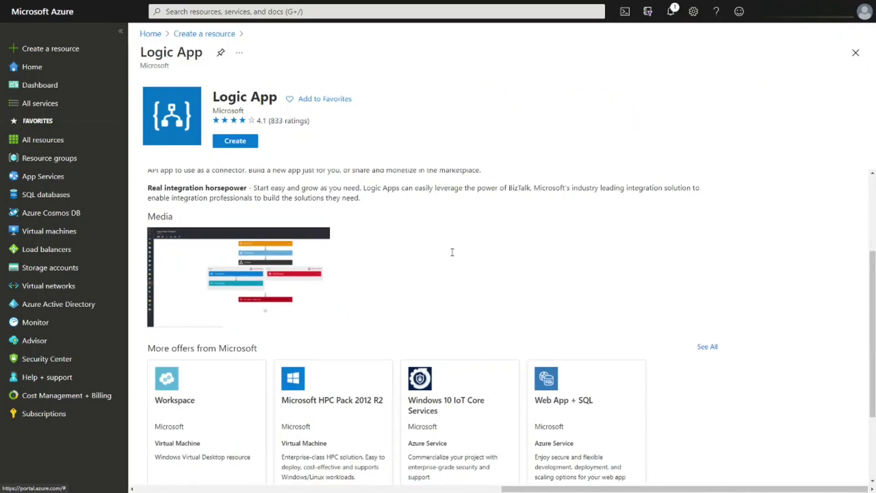
{"action": "scroll", "coordinate": [454, 256], "scroll_direction": "up", "scroll_amount": 3}
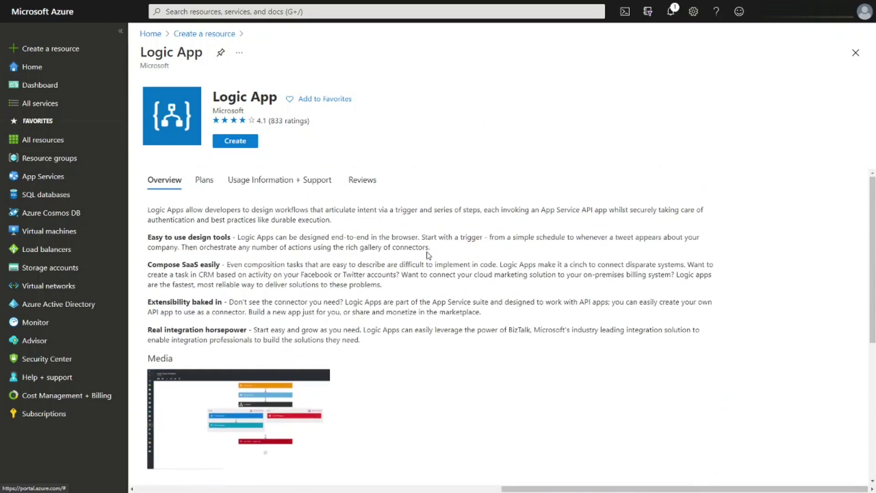
{"action": "left_click", "coordinate": [203, 181]}
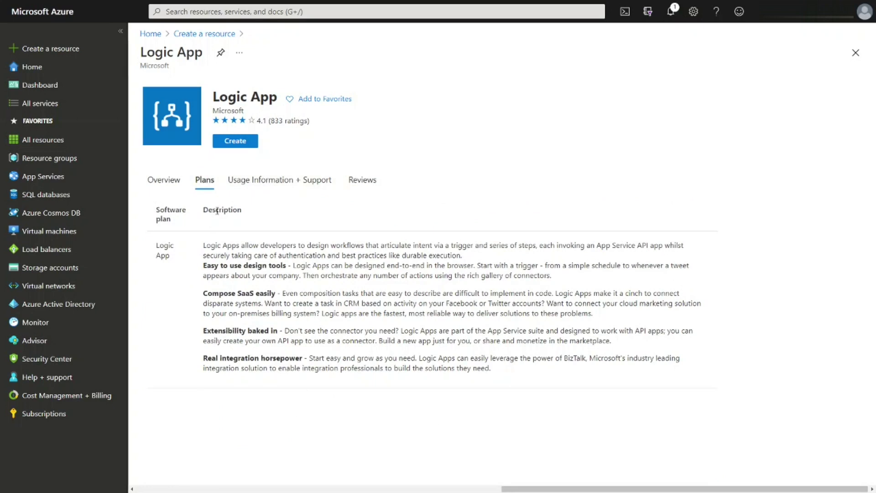
{"action": "left_click", "coordinate": [334, 181]}
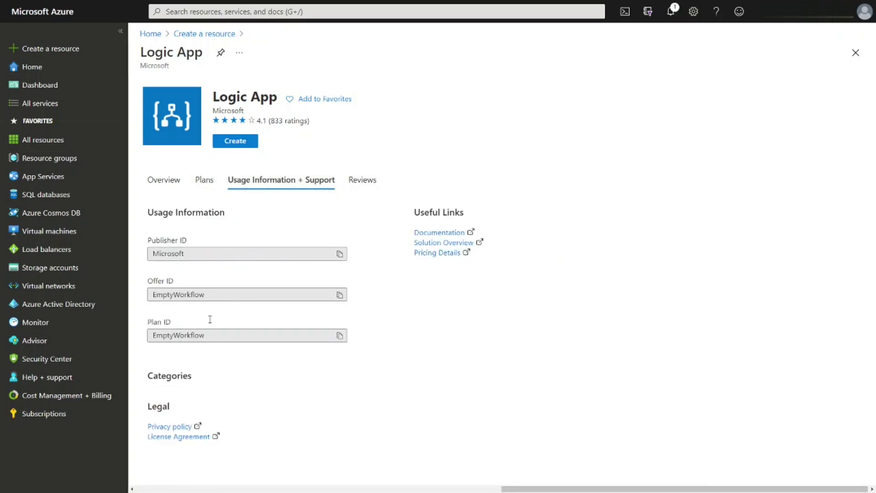
{"action": "left_click", "coordinate": [361, 181]}
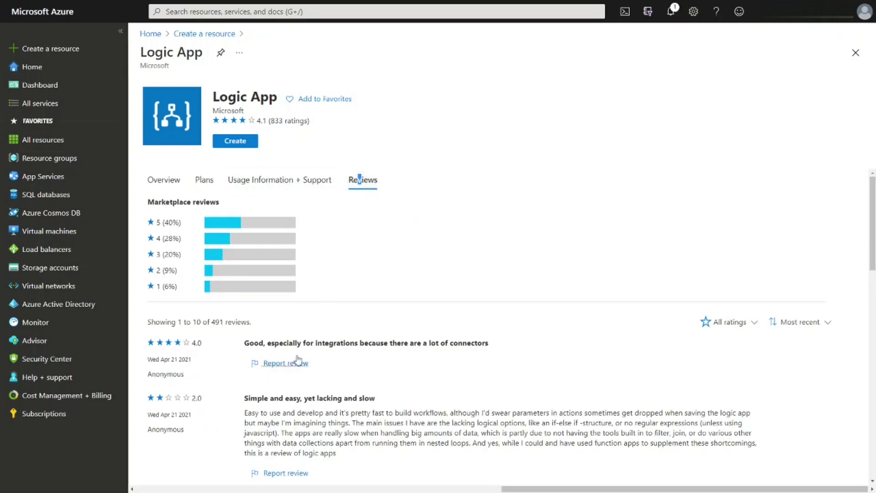
{"action": "scroll", "coordinate": [402, 245], "scroll_direction": "down", "scroll_amount": 10}
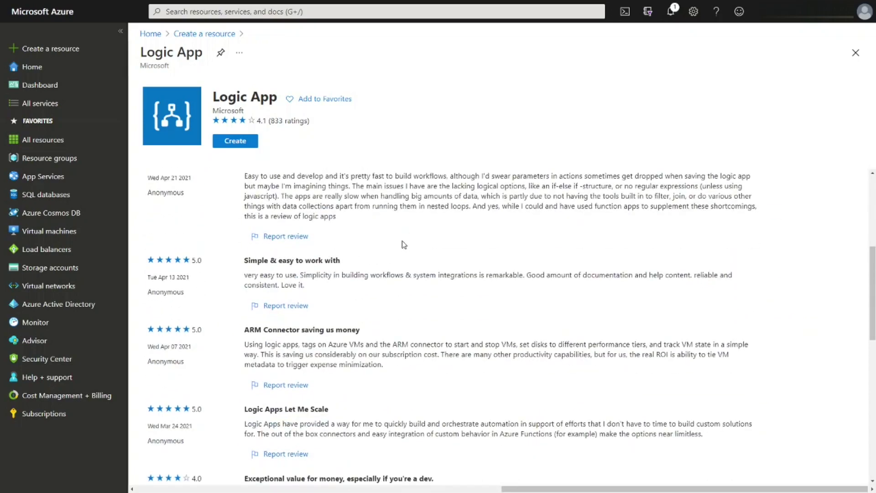
{"action": "scroll", "coordinate": [401, 240], "scroll_direction": "down", "scroll_amount": 4}
{"action": "scroll", "coordinate": [402, 246], "scroll_direction": "up", "scroll_amount": 14}
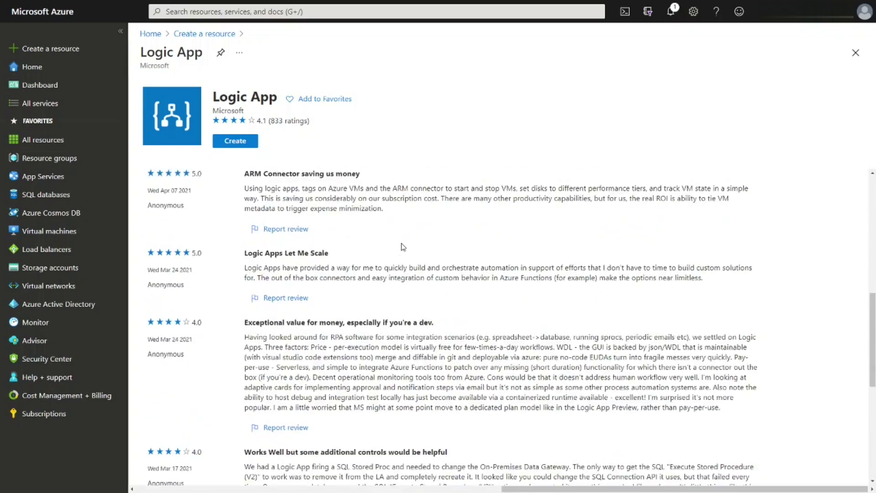
{"action": "scroll", "coordinate": [402, 249], "scroll_direction": "up", "scroll_amount": 1}
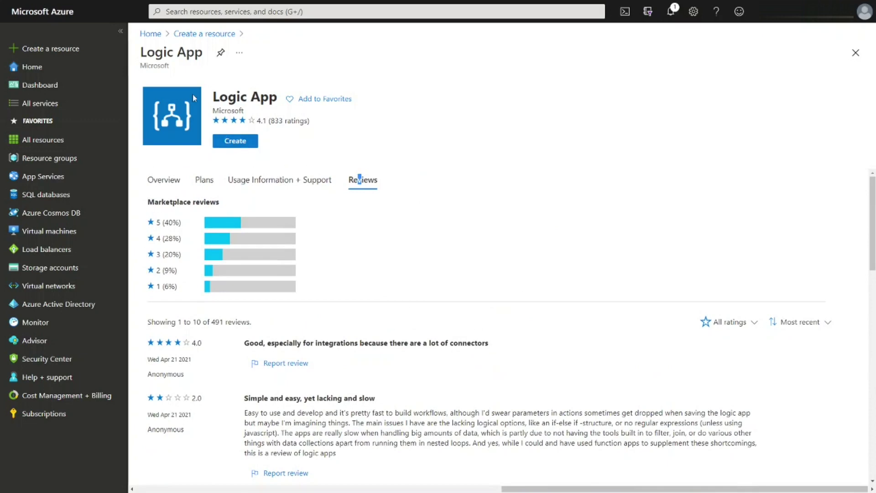
Start creating the logic app and assign it to a new resource group named Demo-logicapp
{"action": "left_click", "coordinate": [240, 142]}
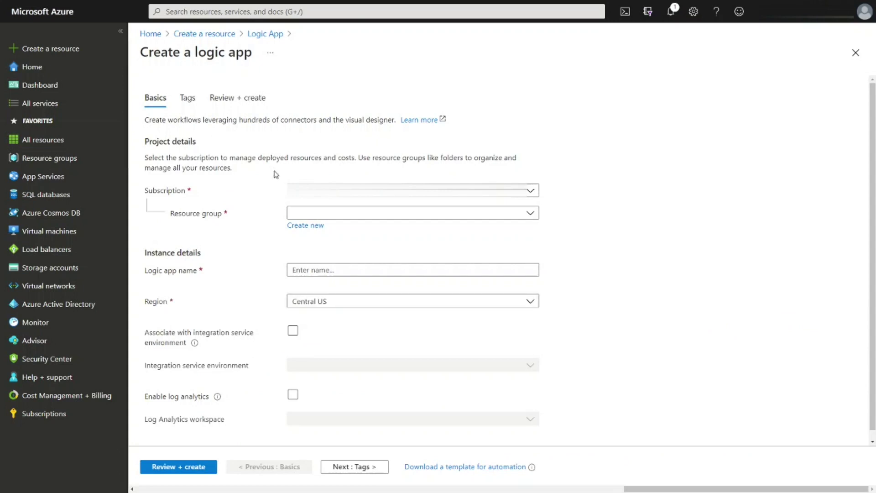
{"action": "left_click", "coordinate": [325, 213]}
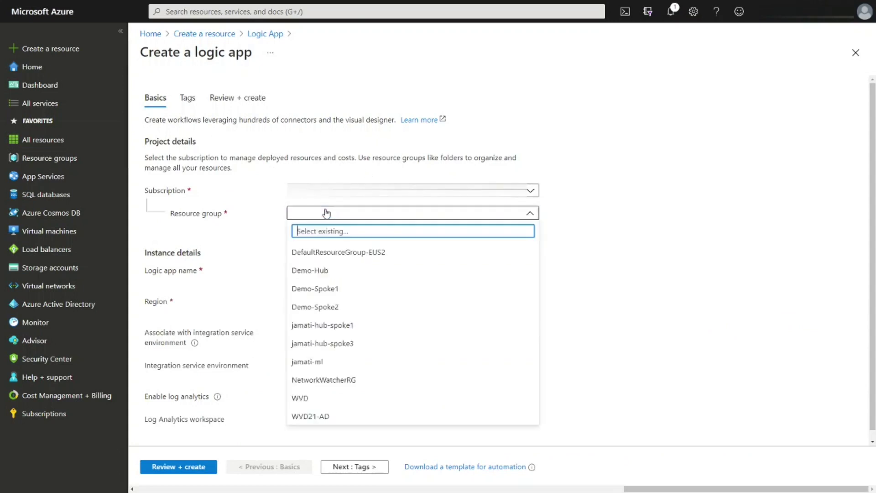
{"action": "left_click", "coordinate": [326, 213]}
{"action": "left_click", "coordinate": [305, 226]}
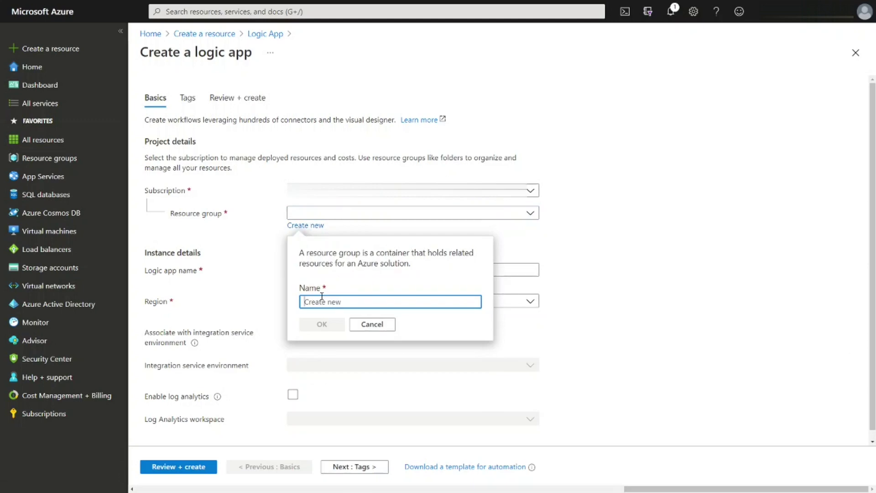
{"action": "type", "text": "Demo Lo"}
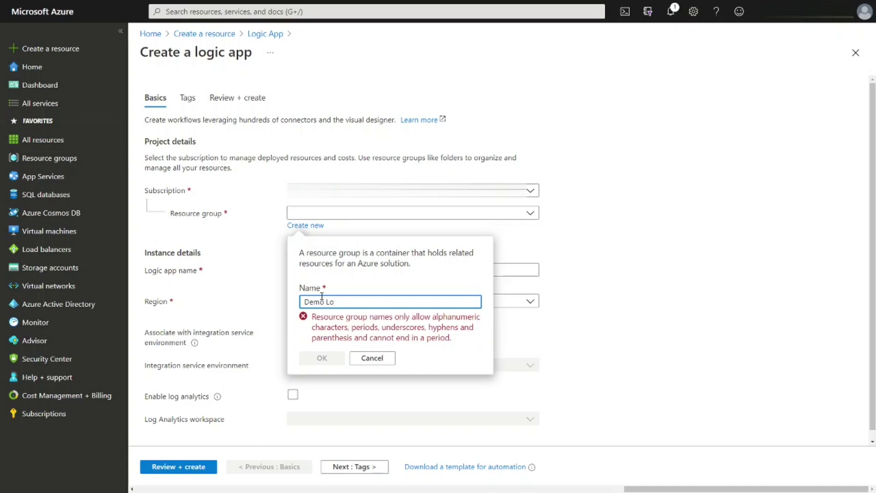
{"action": "key", "text": "BackSpace"}
{"action": "key", "text": "BackSpace"}
{"action": "key", "text": "BackSpace"}
{"action": "type", "text": "-log"}
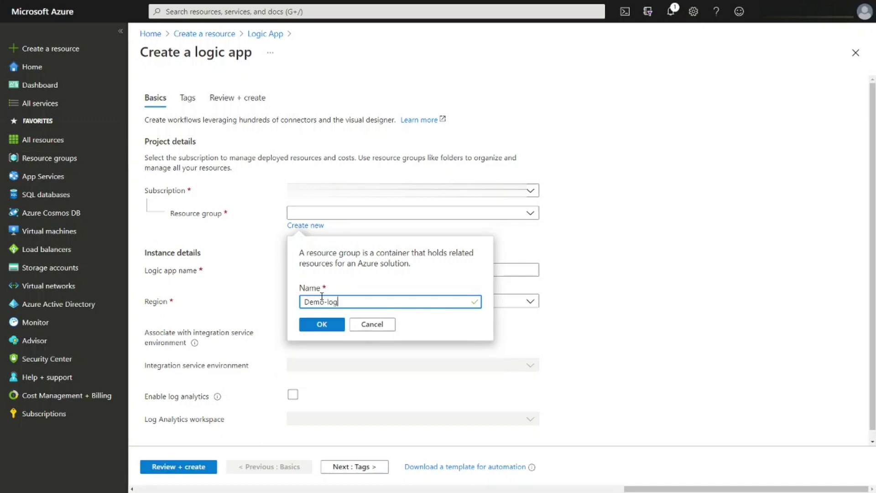
{"action": "type", "text": "icapp"}
{"action": "left_click", "coordinate": [333, 334]}
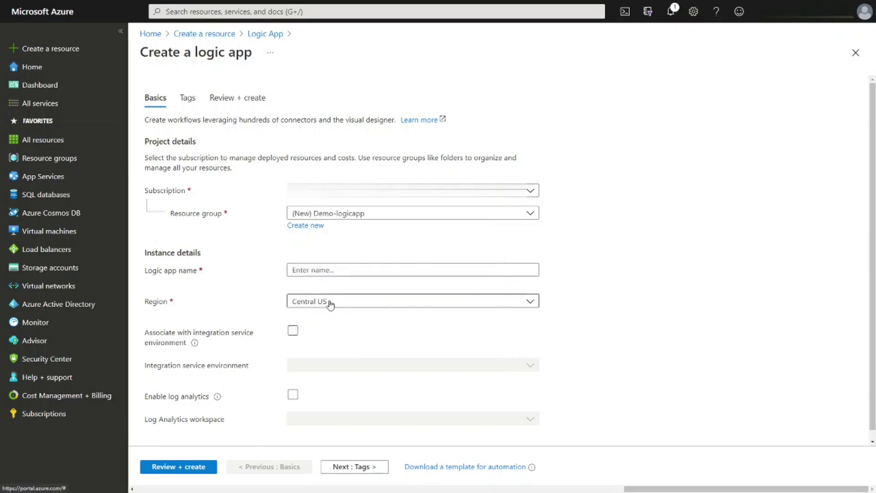
Name the logic app demologicapp and set its region to East US 2
{"action": "left_click", "coordinate": [338, 266]}
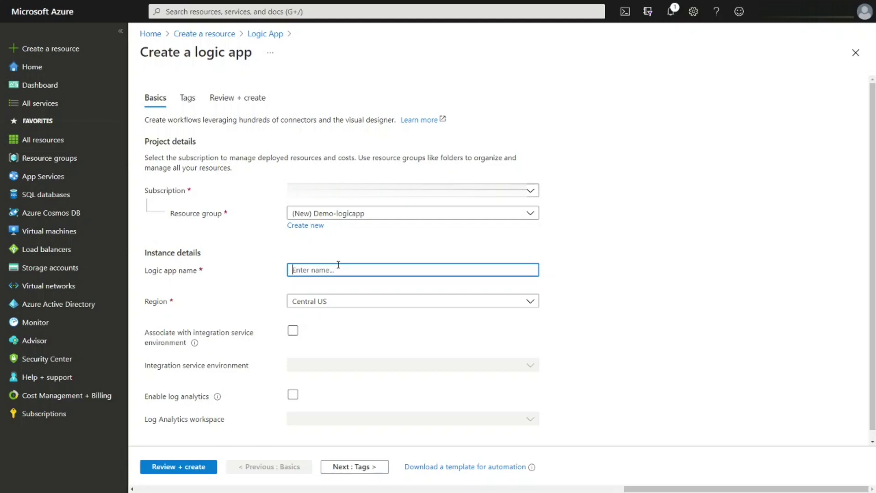
{"action": "type", "text": "demologicapp"}
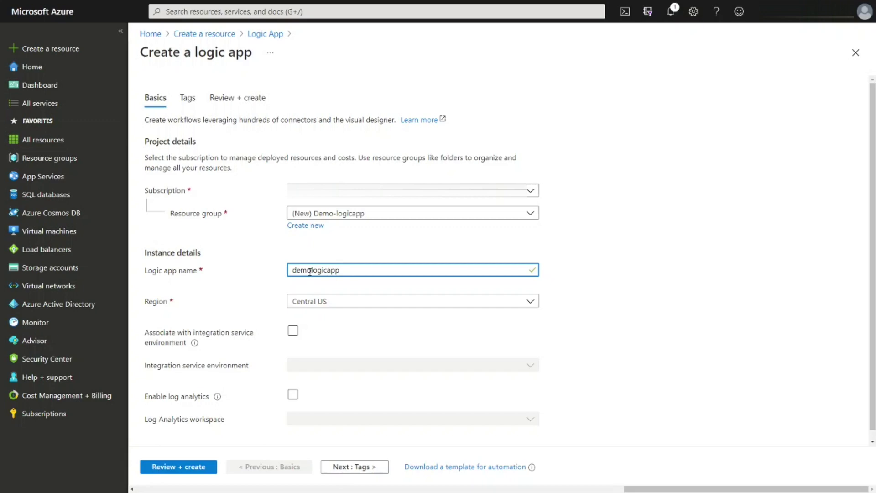
{"action": "left_click", "coordinate": [338, 304]}
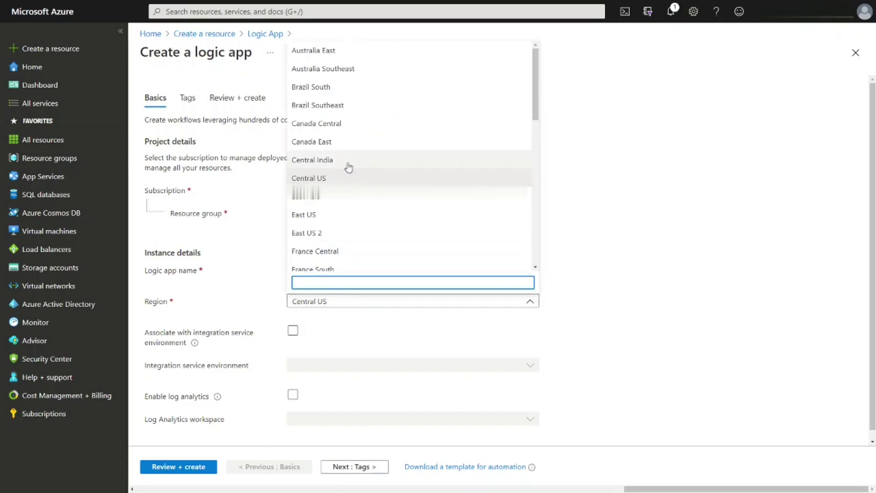
{"action": "left_click", "coordinate": [343, 234]}
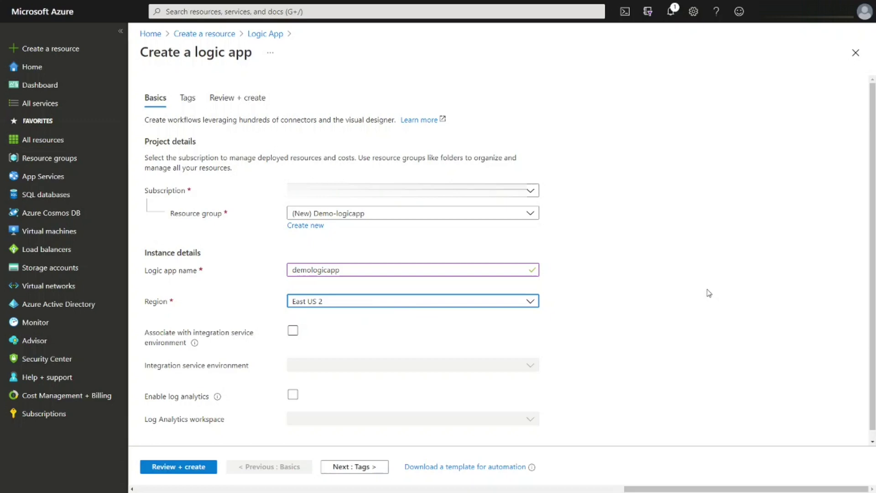
Enable log analytics to view the available Log Analytics workspaces, and disable it again without choosing one
{"action": "scroll", "coordinate": [709, 293], "scroll_direction": "down", "scroll_amount": 1}
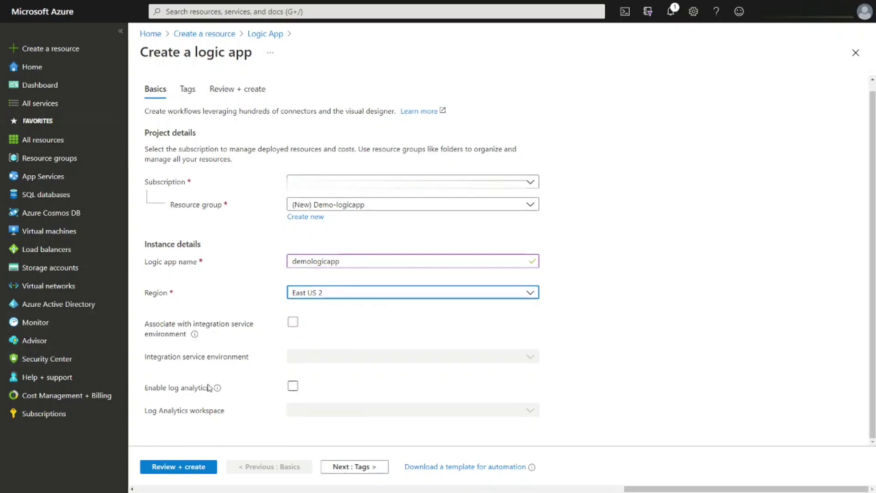
{"action": "left_click", "coordinate": [293, 387]}
{"action": "left_click", "coordinate": [293, 387]}
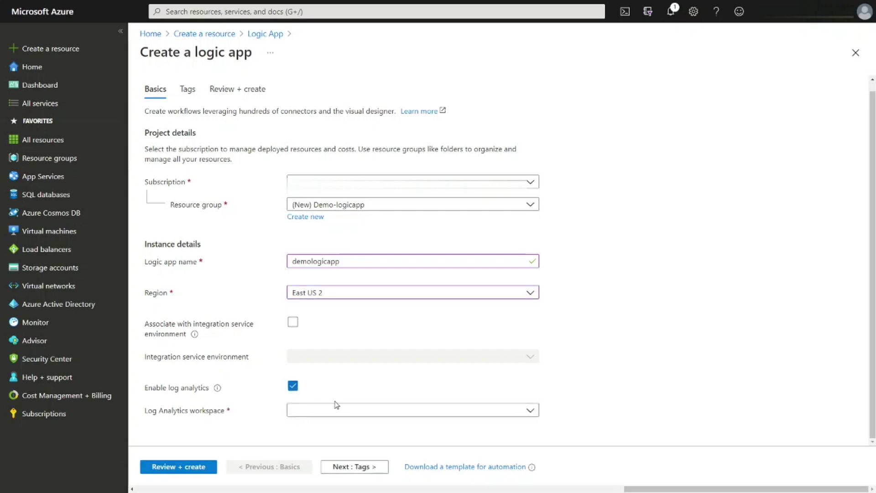
{"action": "left_click", "coordinate": [350, 412]}
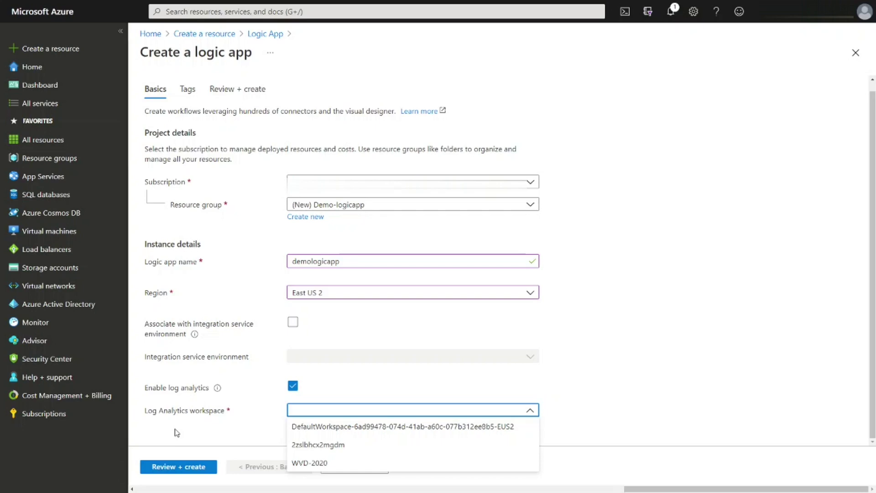
{"action": "left_click", "coordinate": [669, 348]}
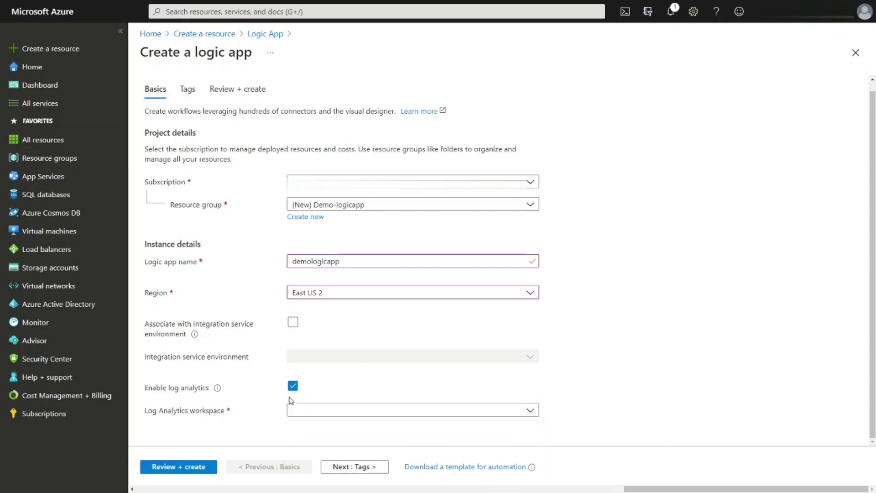
{"action": "left_click", "coordinate": [294, 387]}
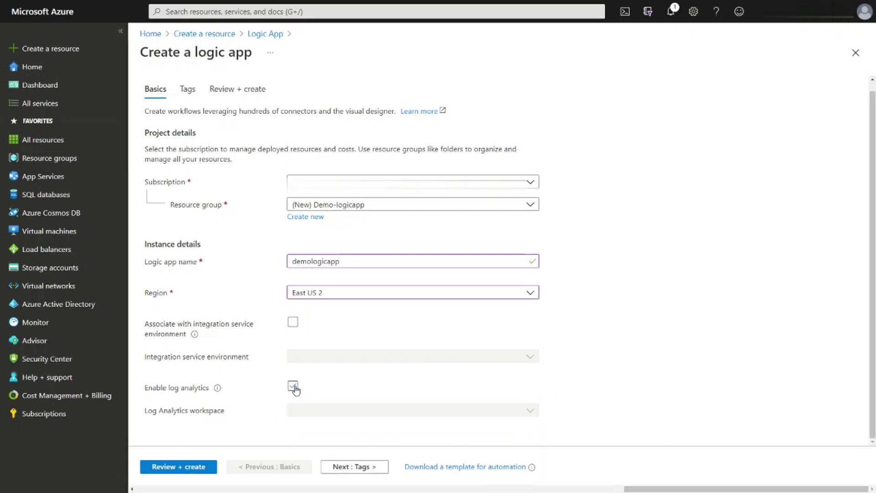
Proceed to the logic app's tags and add a Squad tag with the value x
{"action": "left_click", "coordinate": [348, 470]}
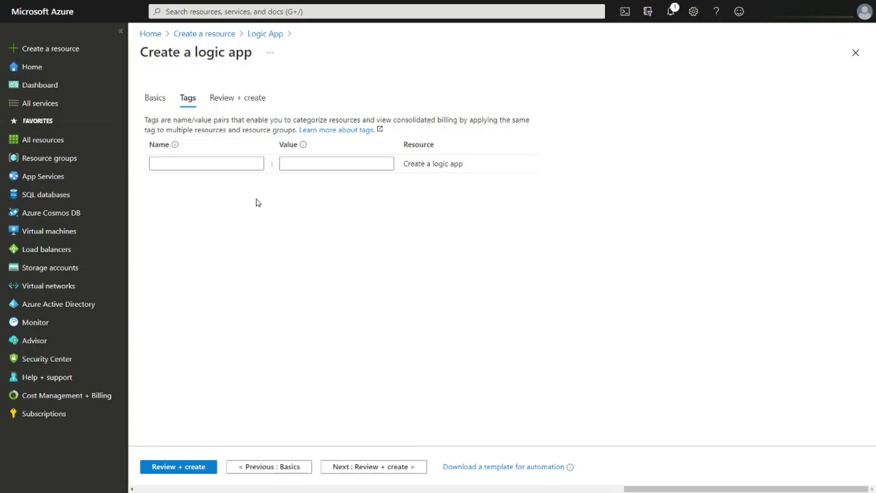
{"action": "left_click", "coordinate": [203, 163]}
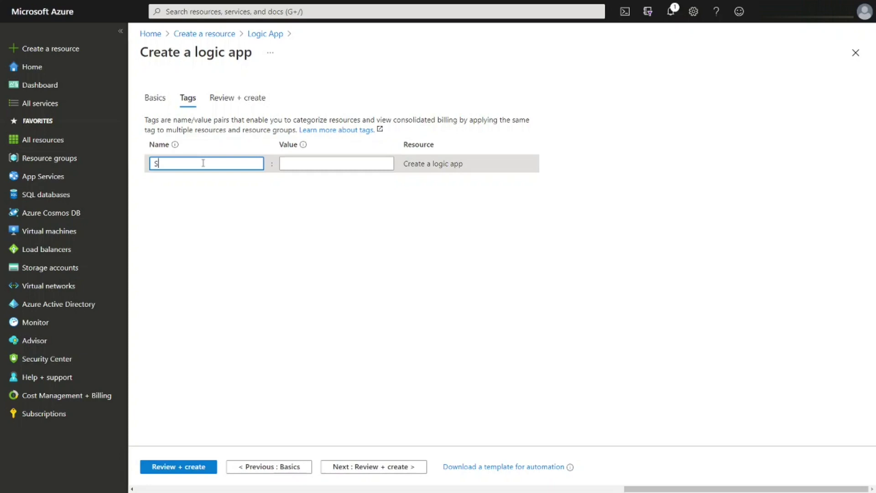
{"action": "type", "text": "quad"}
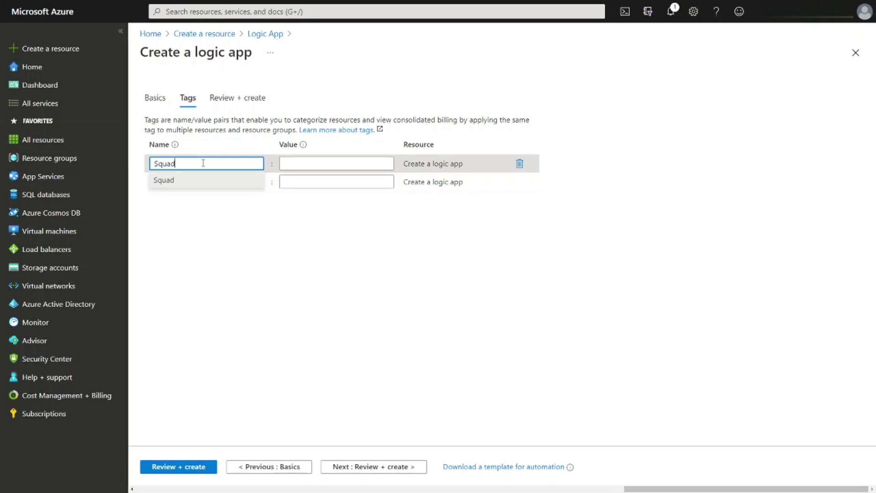
{"action": "left_click", "coordinate": [282, 162]}
{"action": "type", "text": "x"}
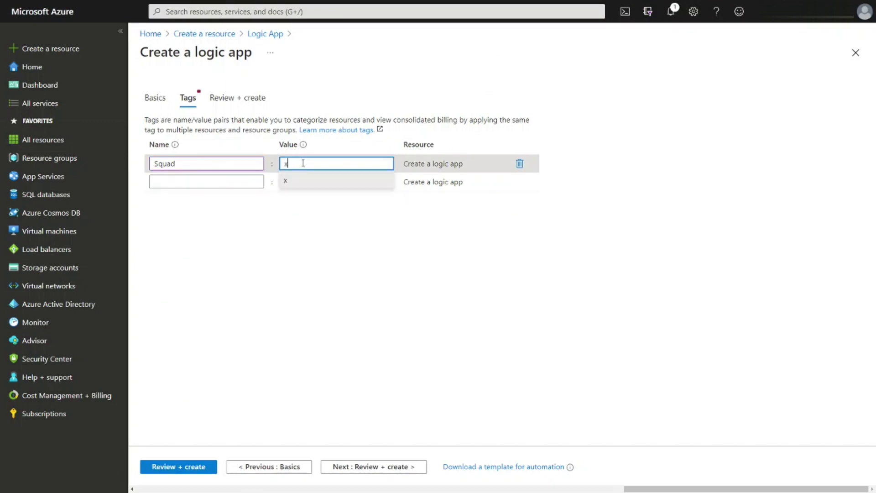
Add a second tag named Responsavel with the responsible party's name as its value
{"action": "left_click", "coordinate": [216, 186]}
{"action": "type", "text": "Responsavel"}
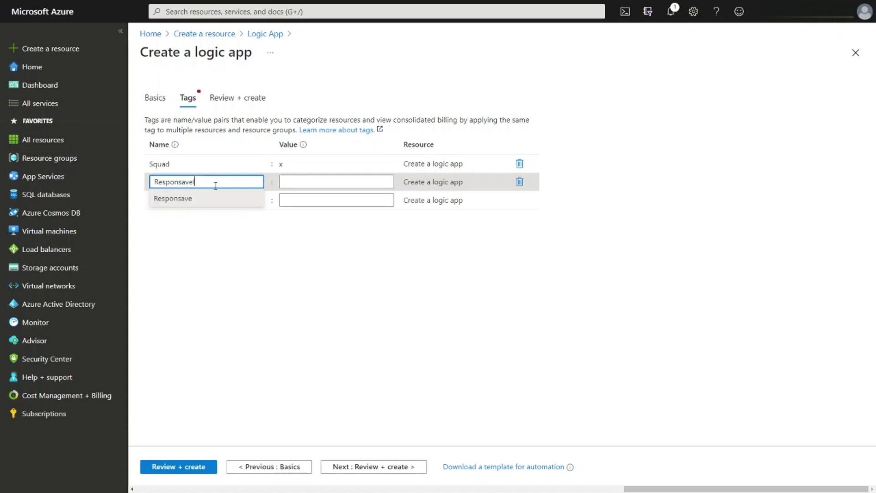
{"action": "key", "text": "Tab"}
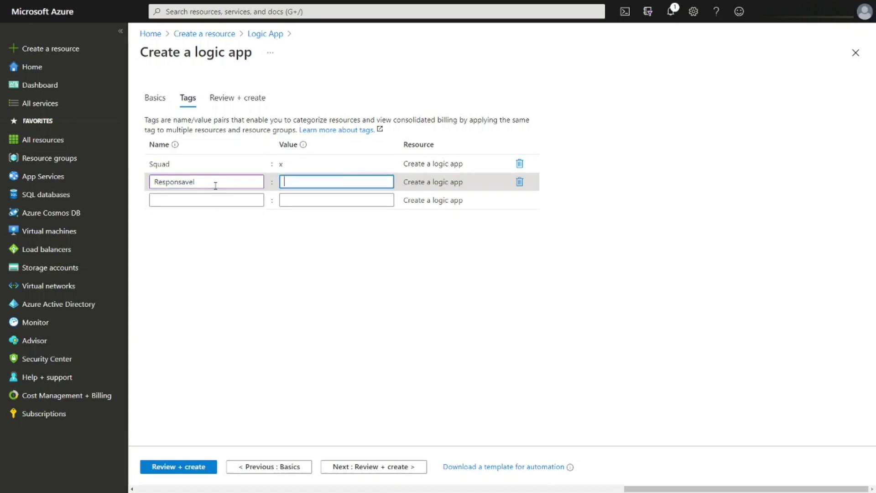
{"action": "type", "text": "Jamati"}
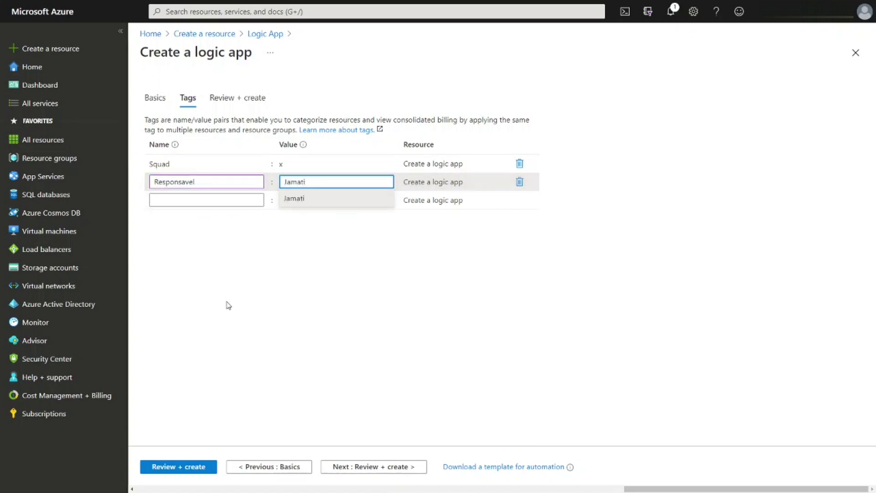
Add a third tag named Centro de Custo with the value 1010
{"action": "left_click", "coordinate": [213, 200]}
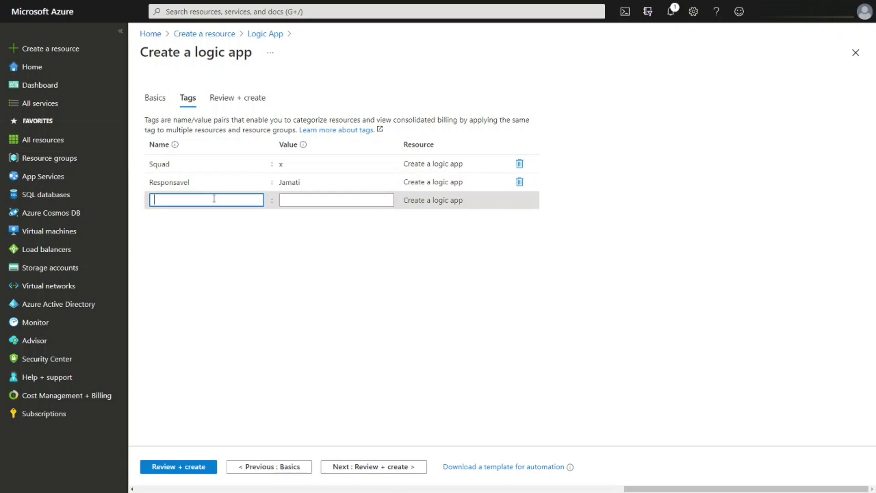
{"action": "type", "text": "Centro de"}
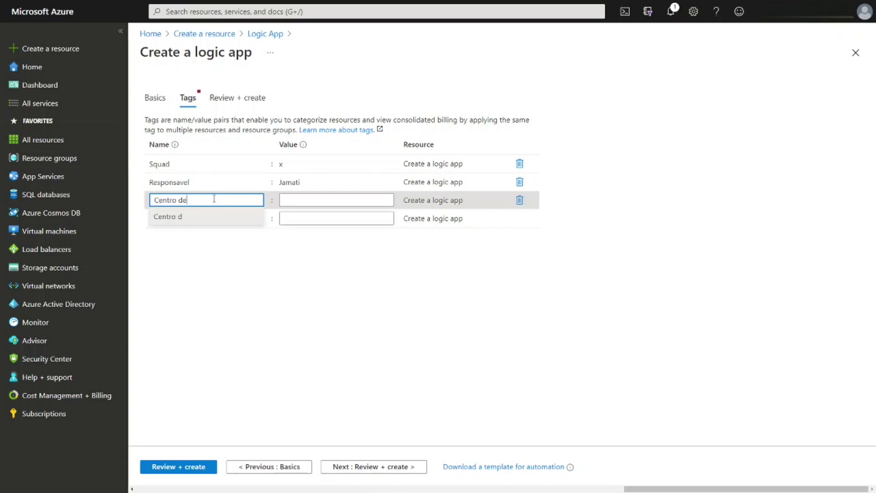
{"action": "type", "text": " Custo"}
{"action": "key", "text": "Tab"}
{"action": "type", "text": "1010"}
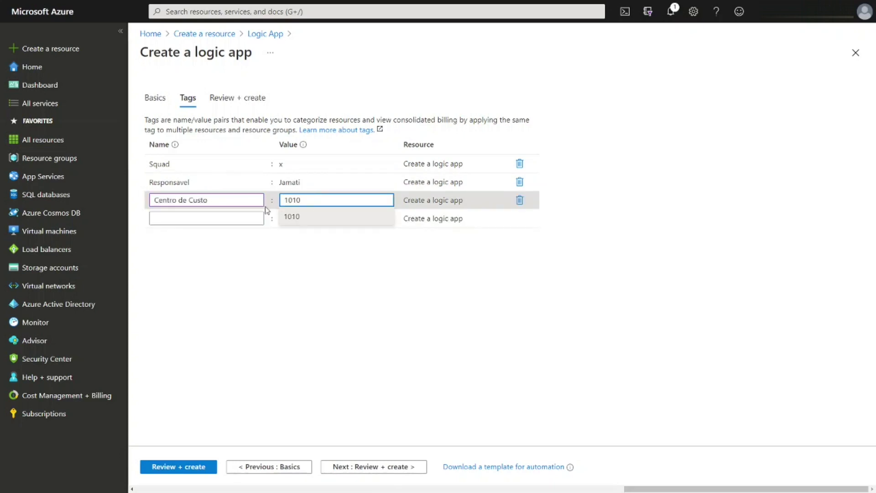
{"action": "left_click", "coordinate": [333, 261]}
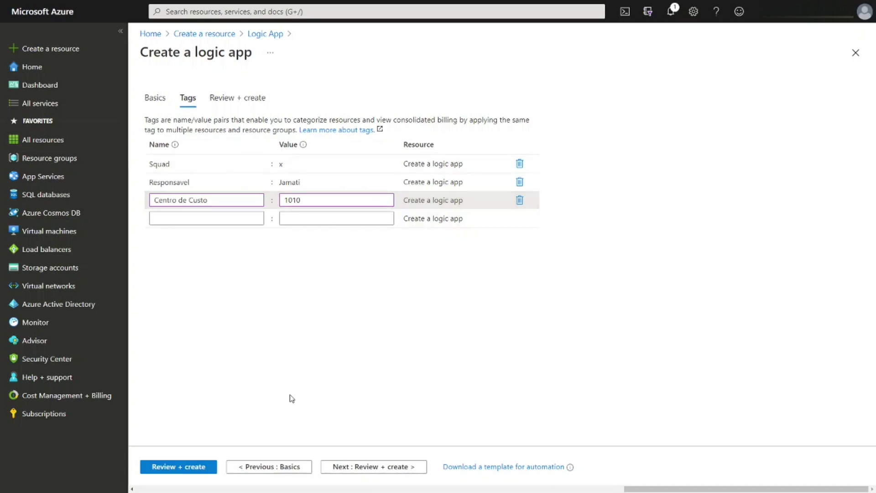
Review the logic app's settings, create it, and open the deployed resource
{"action": "left_click", "coordinate": [194, 470]}
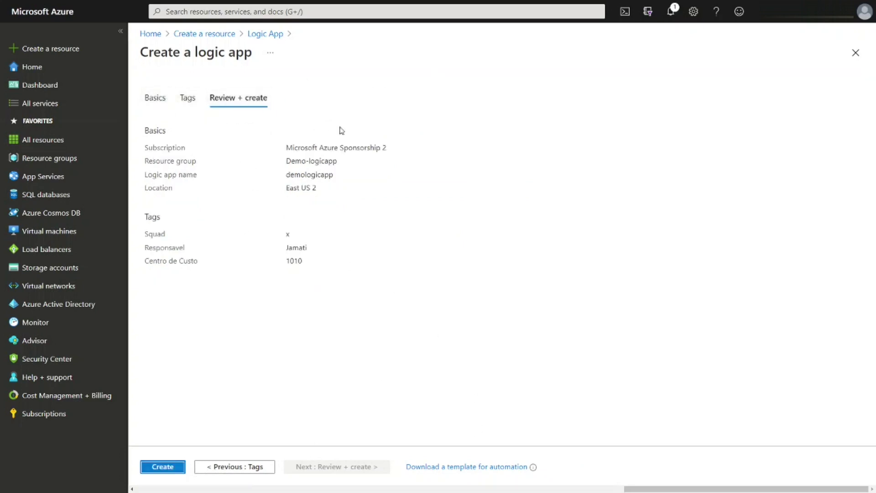
{"action": "left_click", "coordinate": [168, 470]}
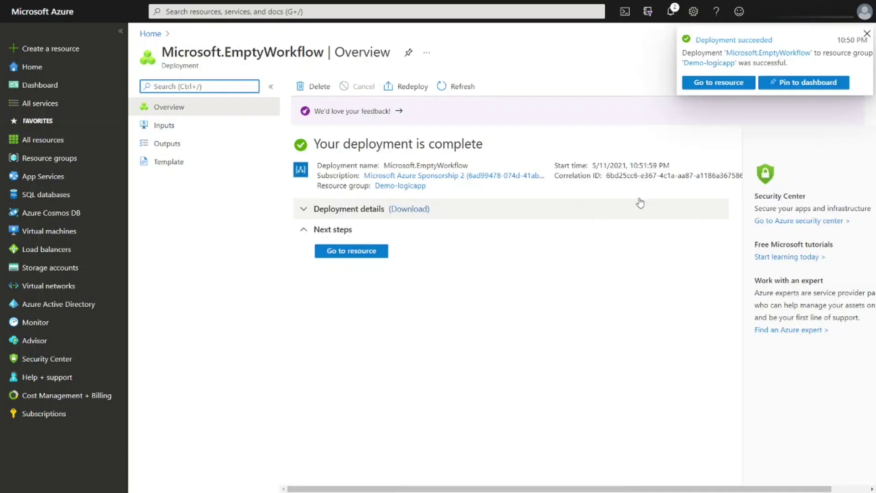
{"action": "left_click", "coordinate": [722, 83]}
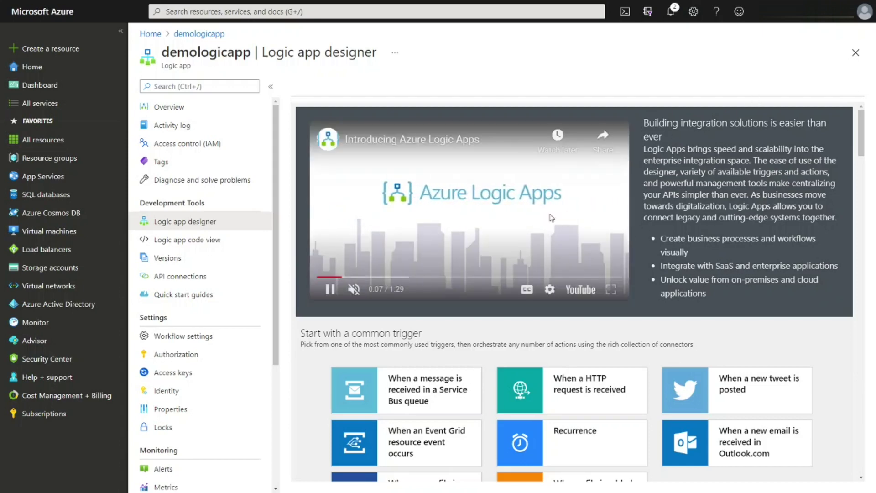
Examine the common triggers and the available logic app templates in the designer
{"action": "scroll", "coordinate": [540, 283], "scroll_direction": "down", "scroll_amount": 5}
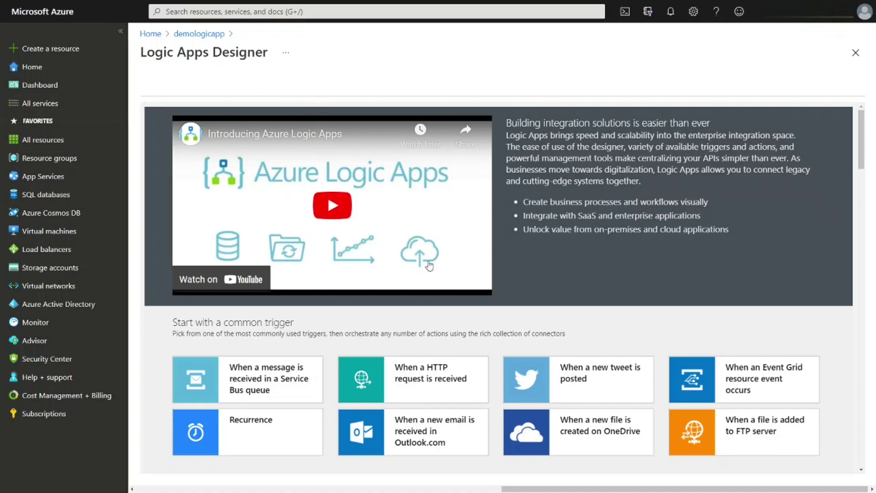
{"action": "scroll", "coordinate": [406, 229], "scroll_direction": "down", "scroll_amount": 5}
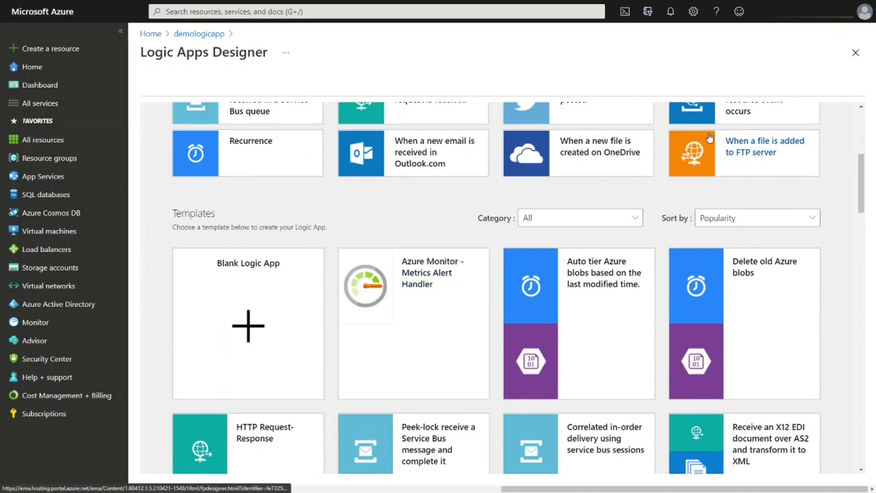
{"action": "scroll", "coordinate": [707, 138], "scroll_direction": "up", "scroll_amount": 4}
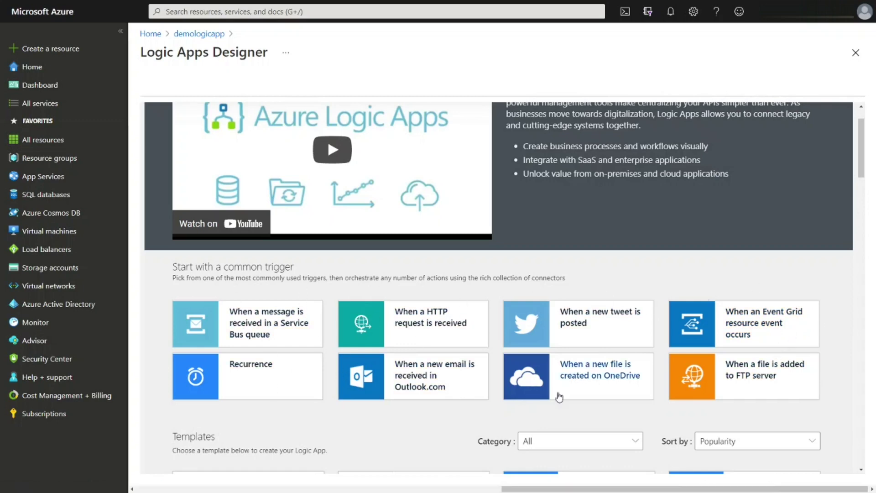
{"action": "scroll", "coordinate": [837, 292], "scroll_direction": "down", "scroll_amount": 5}
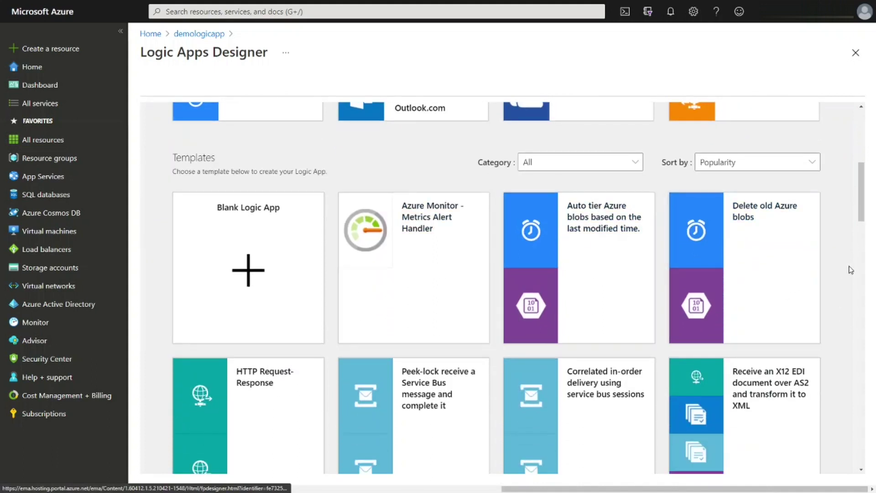
{"action": "scroll", "coordinate": [844, 267], "scroll_direction": "down", "scroll_amount": 1}
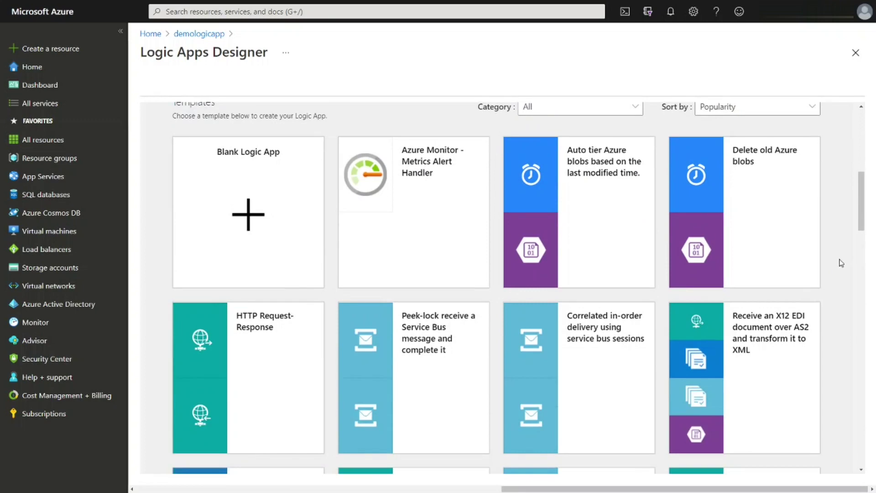
{"action": "scroll", "coordinate": [836, 260], "scroll_direction": "down", "scroll_amount": 3}
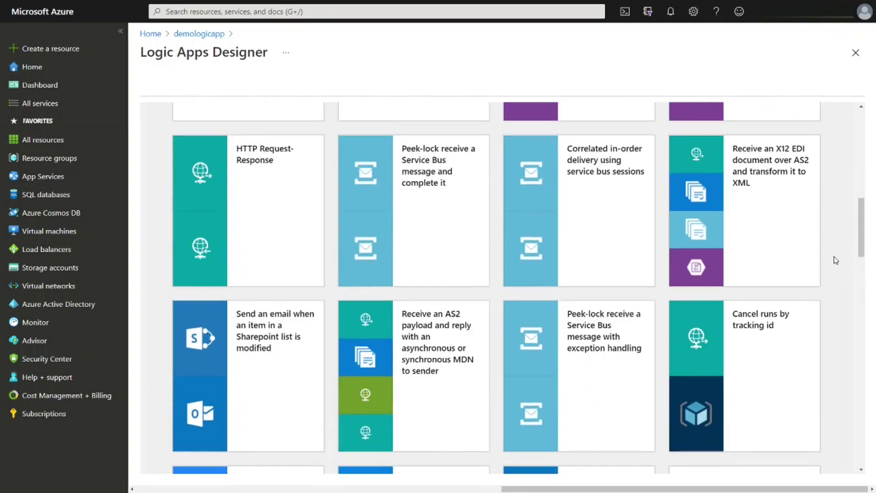
{"action": "scroll", "coordinate": [836, 261], "scroll_direction": "down", "scroll_amount": 14}
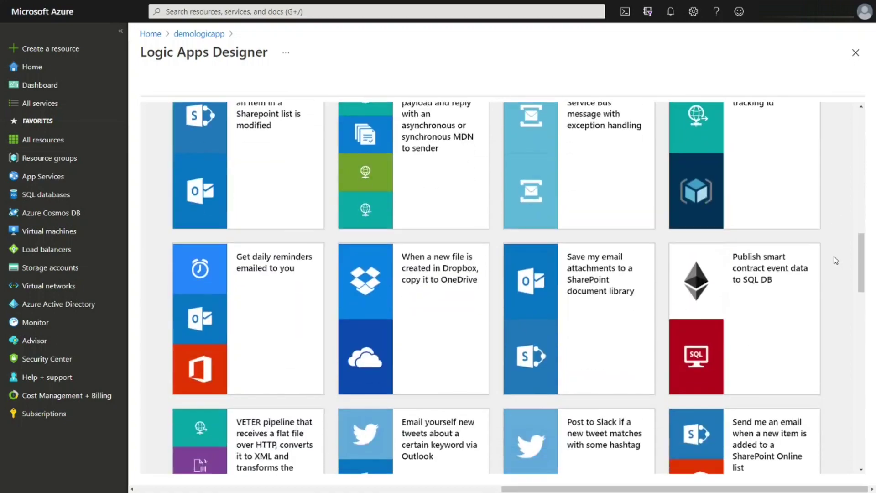
{"action": "scroll", "coordinate": [835, 260], "scroll_direction": "down", "scroll_amount": 2}
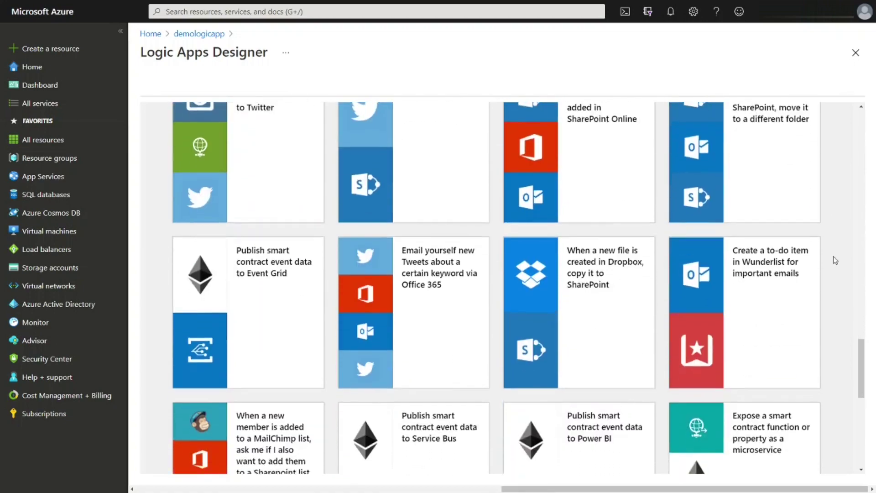
{"action": "scroll", "coordinate": [836, 260], "scroll_direction": "up", "scroll_amount": 5}
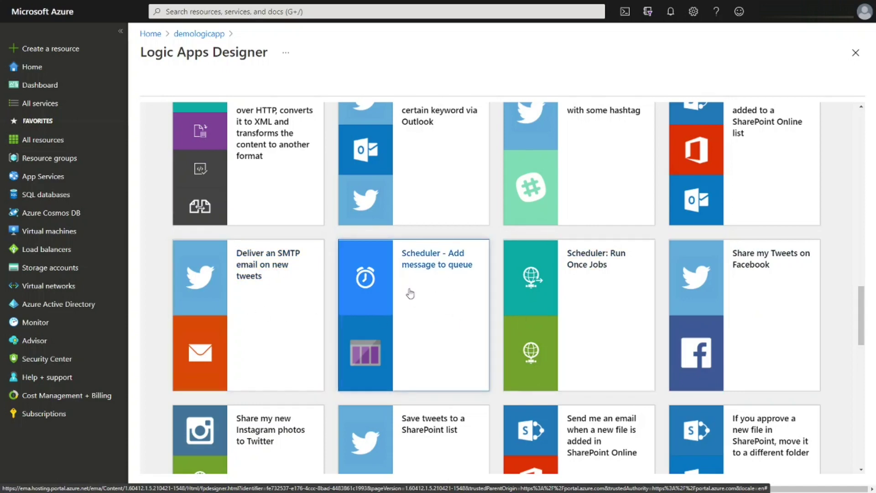
{"action": "scroll", "coordinate": [845, 273], "scroll_direction": "down", "scroll_amount": 15}
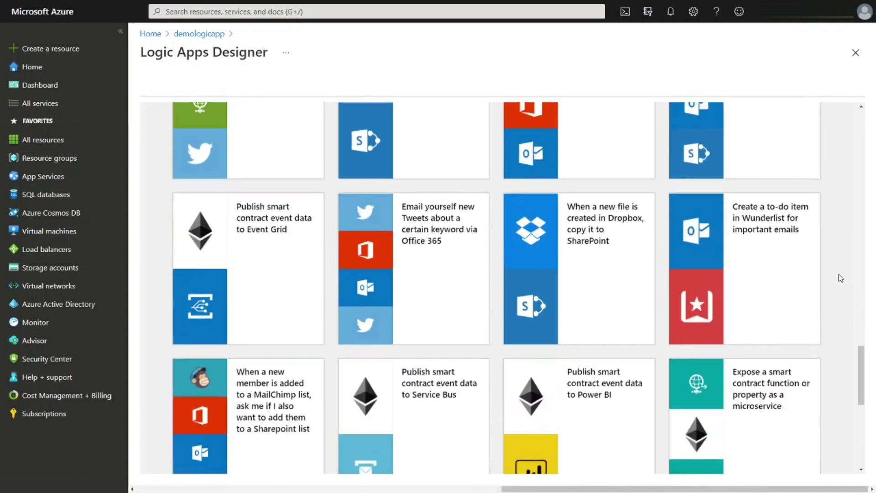
{"action": "scroll", "coordinate": [840, 275], "scroll_direction": "up", "scroll_amount": 5}
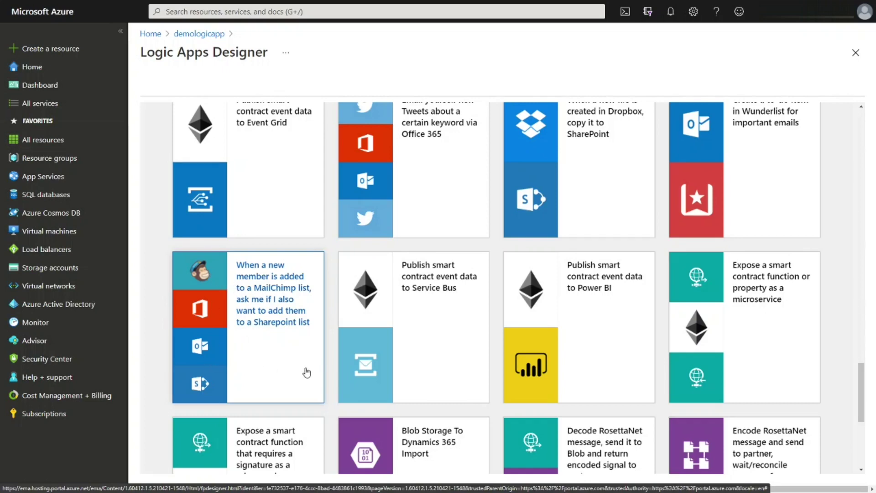
{"action": "scroll", "coordinate": [672, 347], "scroll_direction": "up", "scroll_amount": 10}
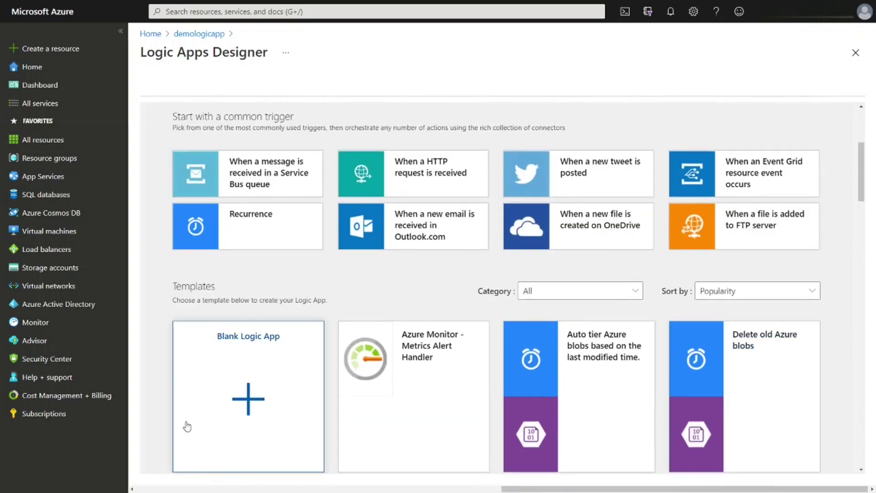
Start from the Blank Logic App template and browse the full list of connectors and triggers
{"action": "left_click", "coordinate": [255, 407]}
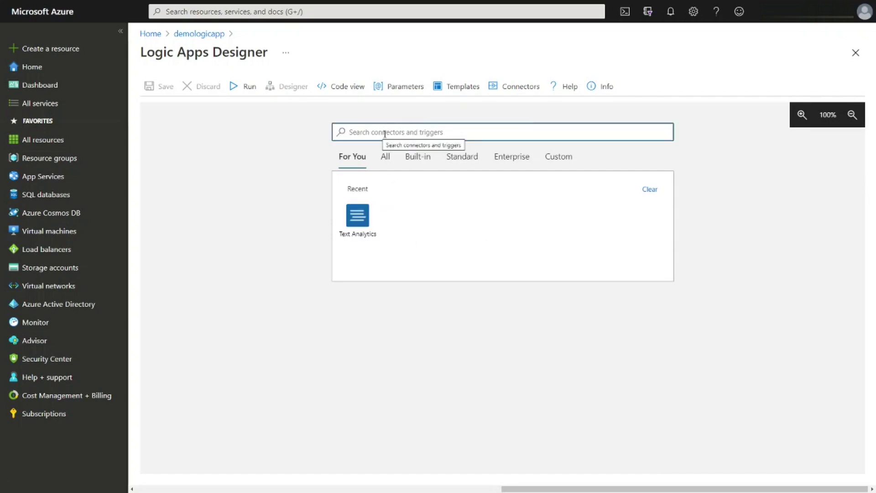
{"action": "left_click", "coordinate": [383, 158]}
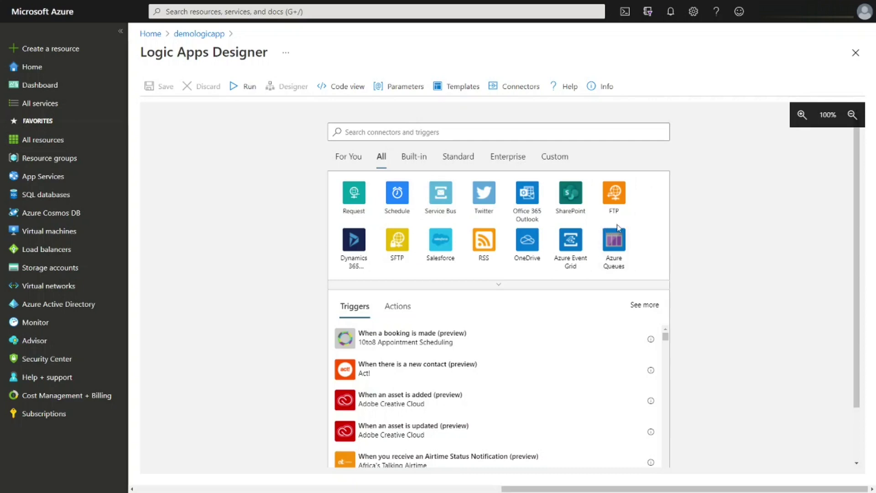
{"action": "scroll", "coordinate": [788, 280], "scroll_direction": "down", "scroll_amount": 2}
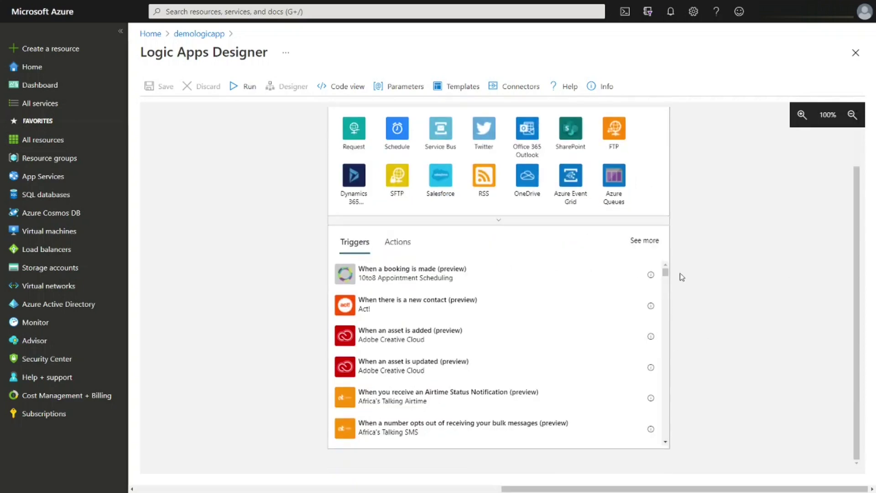
{"action": "left_click_drag", "start_coordinate": [666, 273], "coordinate": [641, 450]}
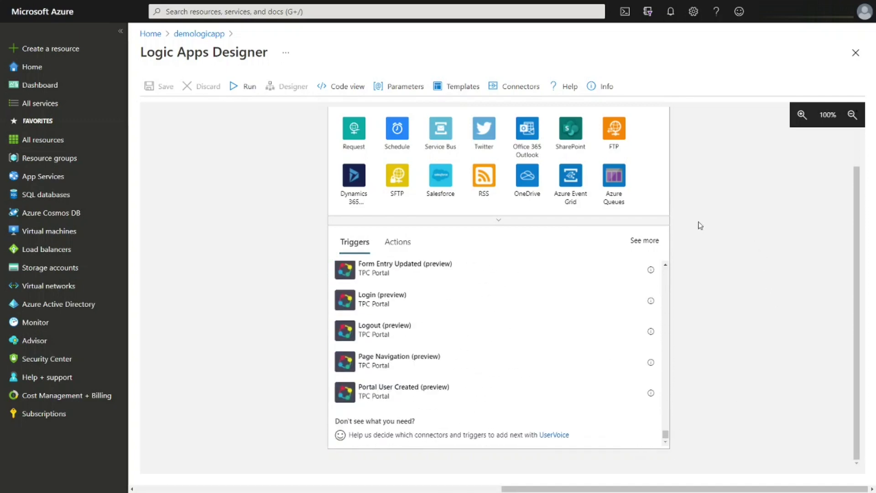
{"action": "scroll", "coordinate": [700, 225], "scroll_direction": "up", "scroll_amount": 2}
Look through the Built-in, Standard, Enterprise and Custom connector categories
{"action": "left_click", "coordinate": [419, 158]}
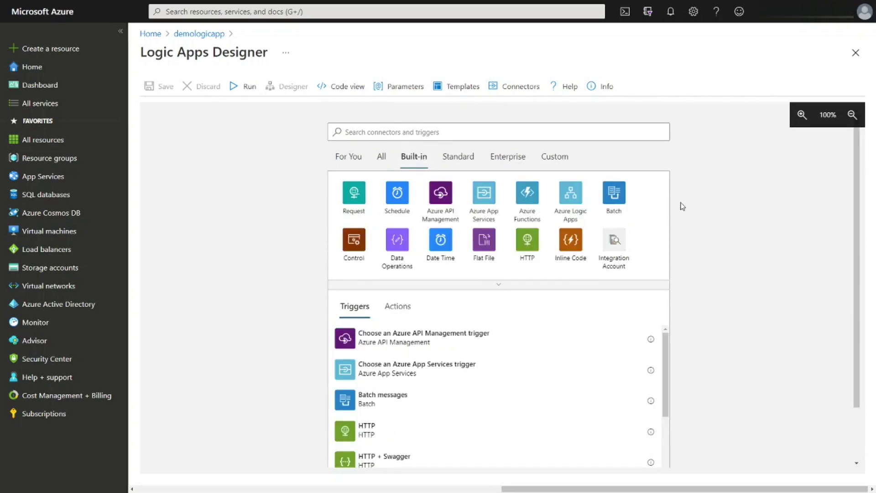
{"action": "left_click", "coordinate": [465, 157]}
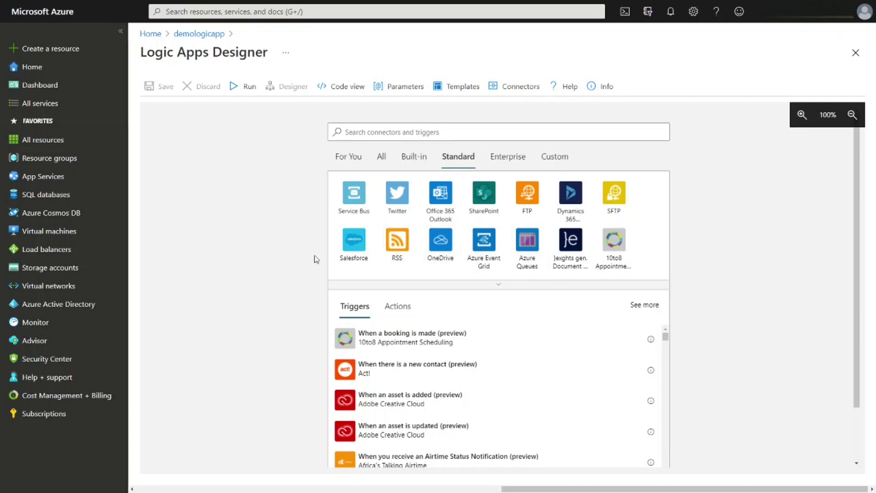
{"action": "left_click", "coordinate": [528, 163]}
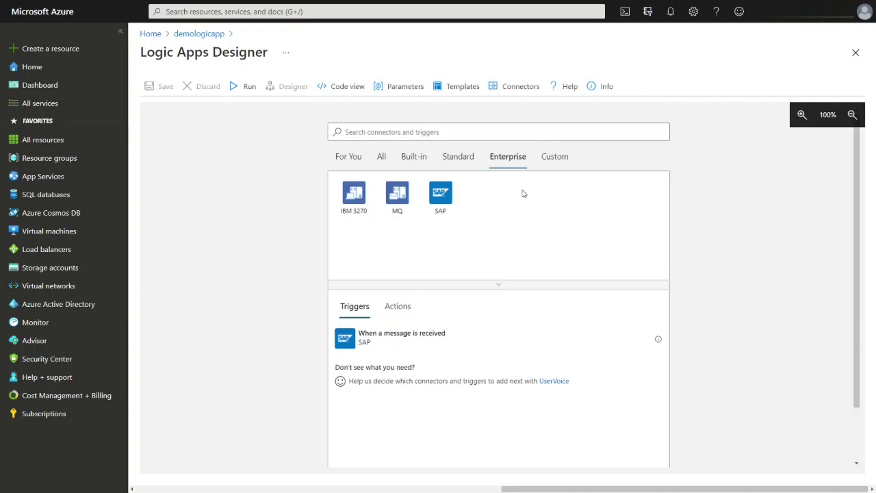
{"action": "left_click", "coordinate": [563, 157]}
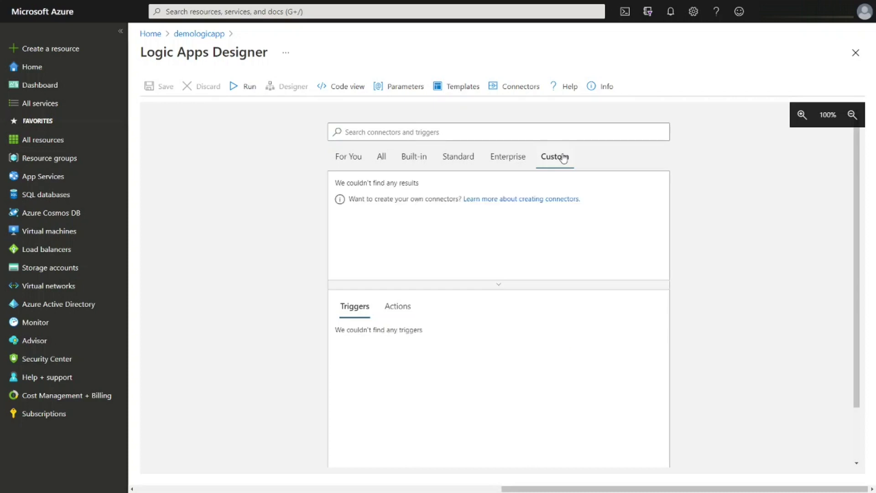
Open the documentation on creating custom connectors and read through its lifecycle and tutorial sections
{"action": "left_click", "coordinate": [500, 201]}
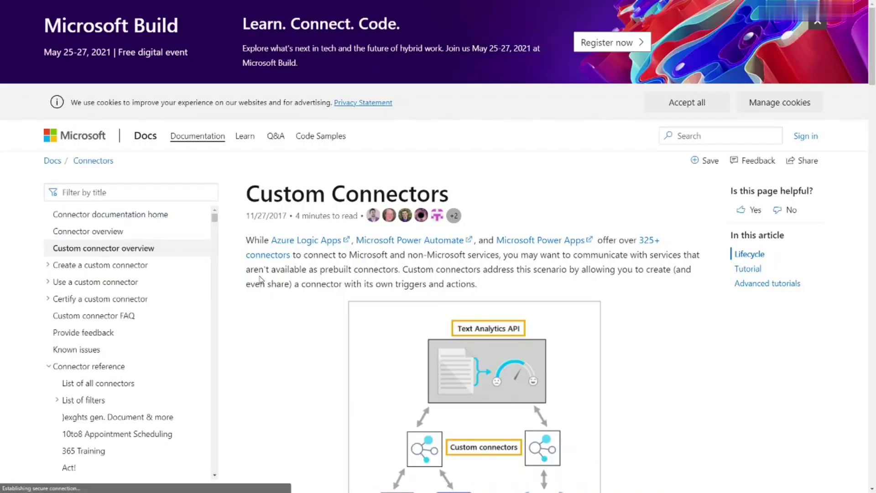
{"action": "scroll", "coordinate": [573, 287], "scroll_direction": "down", "scroll_amount": 13}
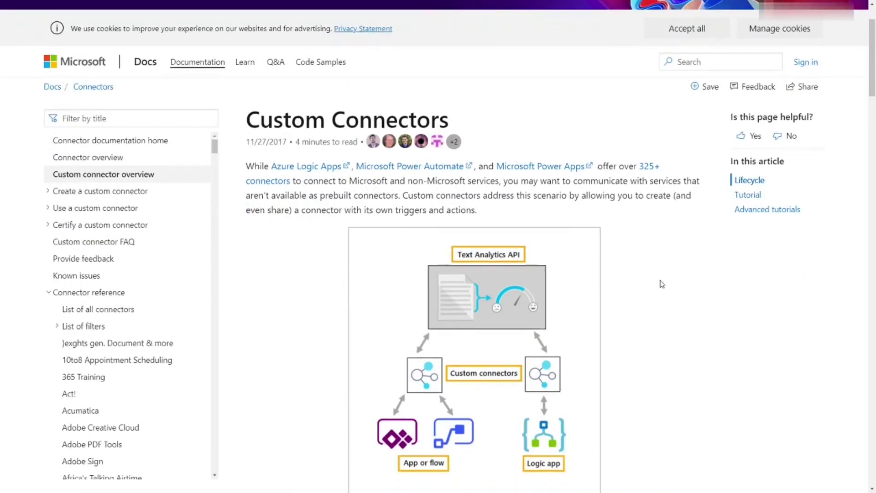
{"action": "scroll", "coordinate": [662, 286], "scroll_direction": "down", "scroll_amount": 6}
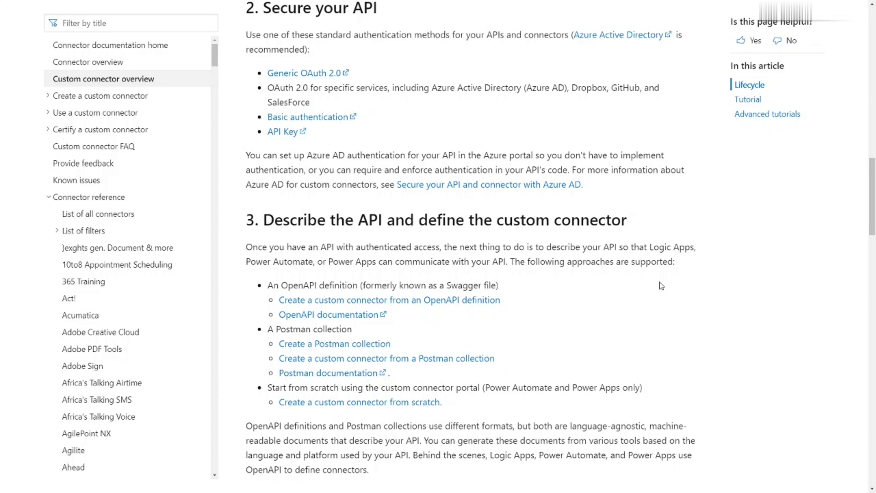
{"action": "scroll", "coordinate": [662, 285], "scroll_direction": "down", "scroll_amount": 15}
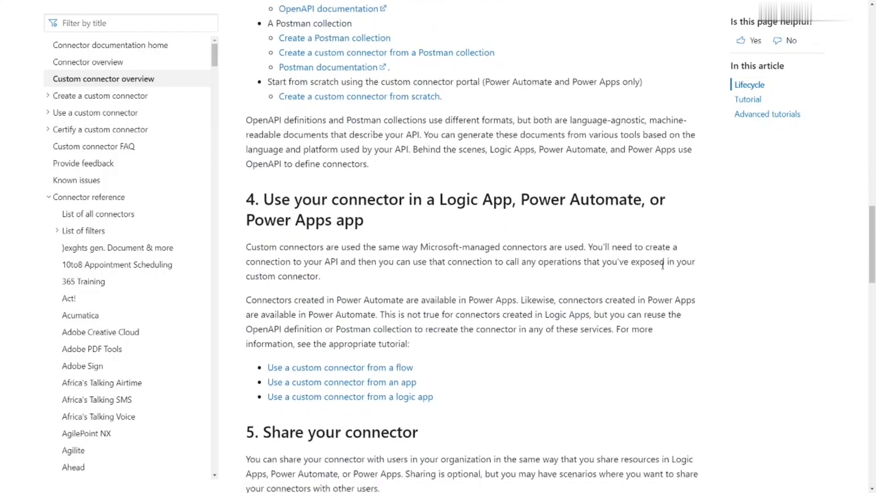
{"action": "scroll", "coordinate": [665, 267], "scroll_direction": "down", "scroll_amount": 8}
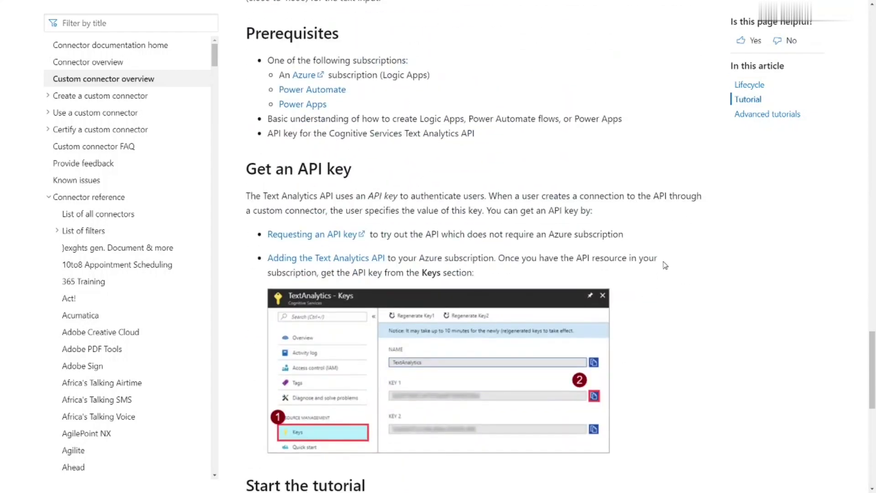
Read the custom connector documentation's API key, tutorial and advanced tutorial sections, and review how to describe the API
{"action": "scroll", "coordinate": [665, 265], "scroll_direction": "down", "scroll_amount": 8}
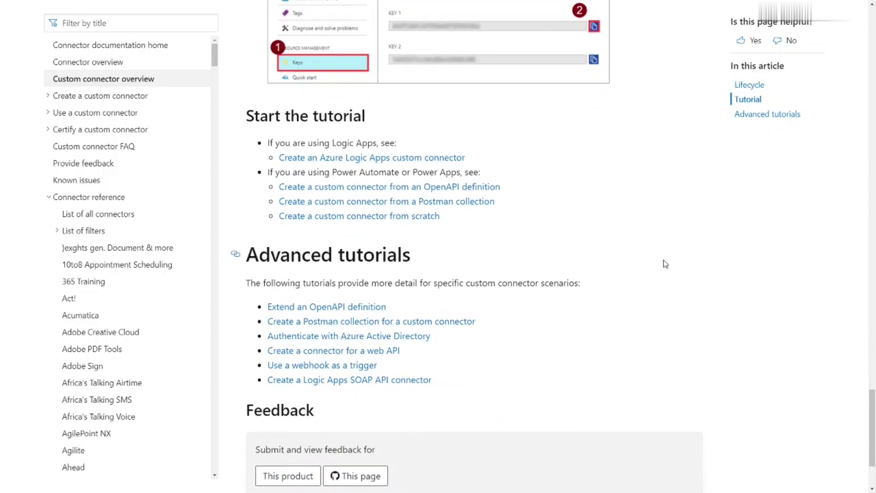
{"action": "scroll", "coordinate": [665, 263], "scroll_direction": "down", "scroll_amount": 3}
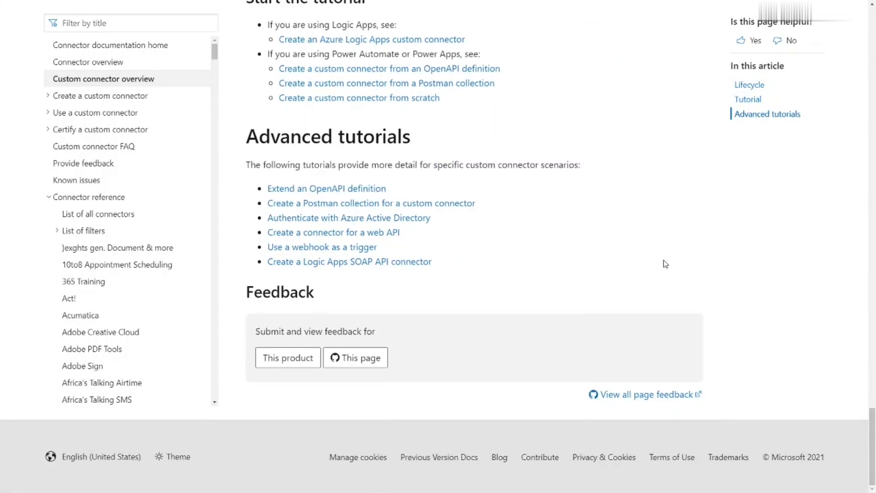
{"action": "scroll", "coordinate": [665, 263], "scroll_direction": "up", "scroll_amount": 8}
{"action": "scroll", "coordinate": [665, 263], "scroll_direction": "up", "scroll_amount": 15}
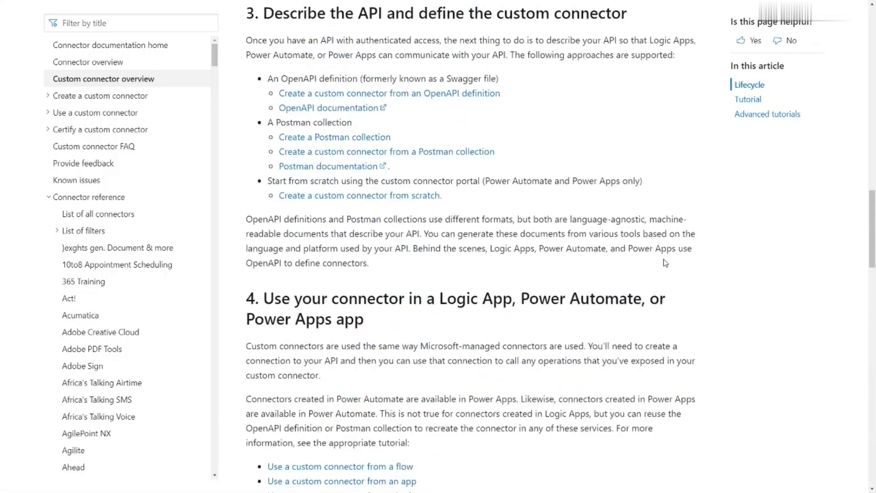
{"action": "scroll", "coordinate": [665, 263], "scroll_direction": "up", "scroll_amount": 5}
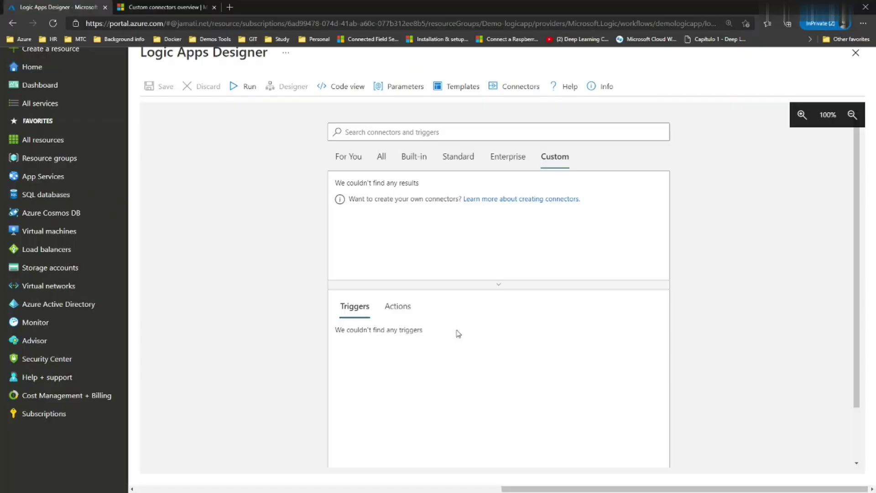
Choose the SharePoint connector from the full connector list and select its "When an item is created or modified" trigger
{"action": "left_click", "coordinate": [352, 167]}
{"action": "left_click", "coordinate": [387, 158]}
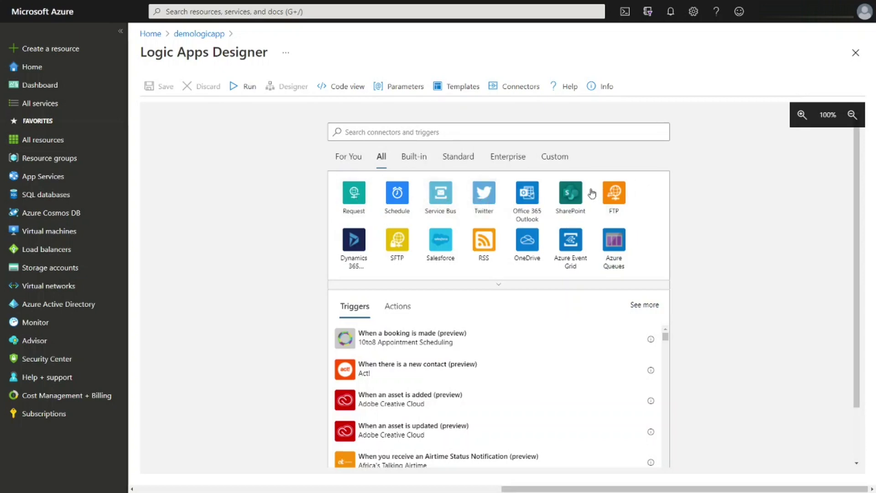
{"action": "left_click", "coordinate": [570, 193]}
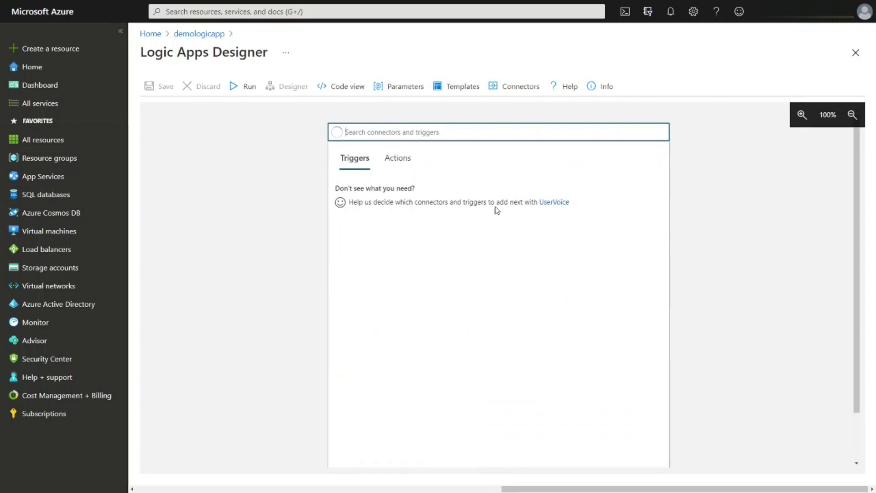
{"action": "scroll", "coordinate": [480, 442], "scroll_direction": "down", "scroll_amount": 1}
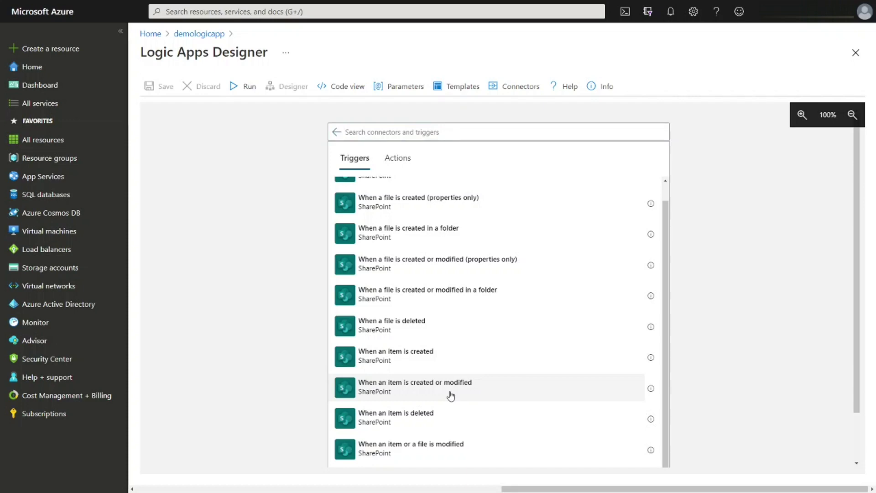
{"action": "left_click", "coordinate": [451, 396]}
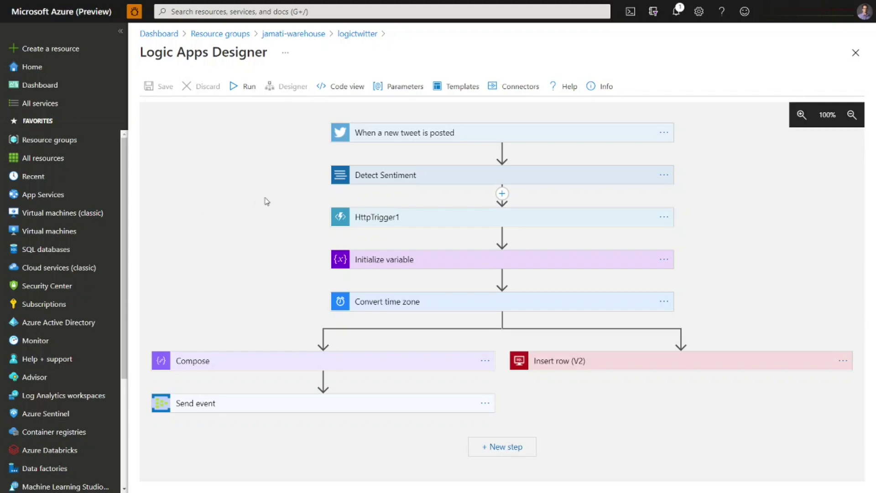
In the logictwitter app, review the new-tweet trigger's search settings and the Detect Sentiment action's text input and available connections
{"action": "left_click", "coordinate": [530, 140]}
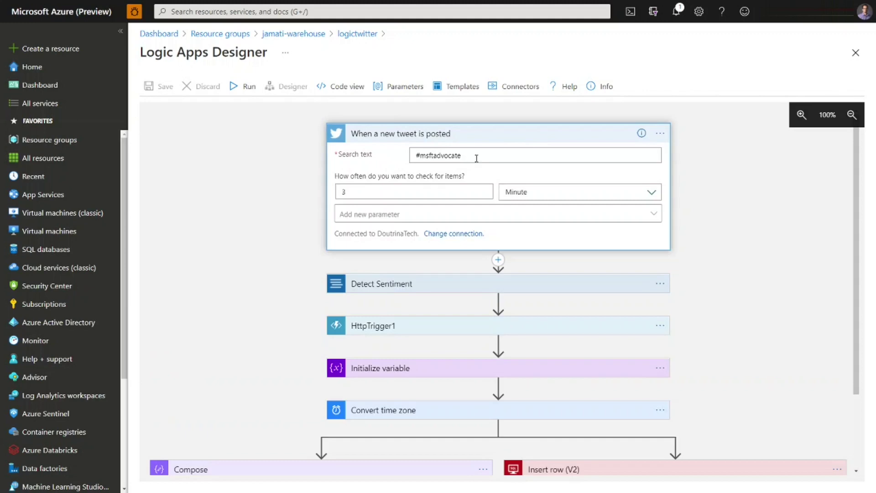
{"action": "left_click_drag", "start_coordinate": [462, 156], "coordinate": [416, 158]}
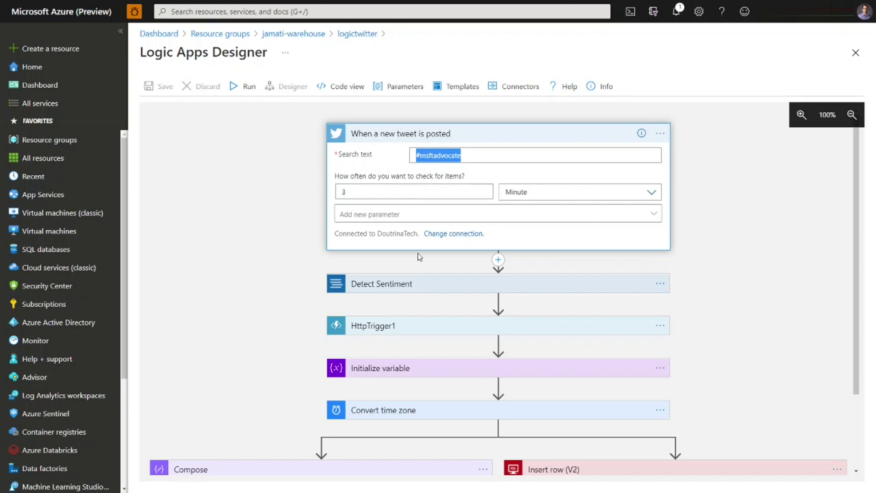
{"action": "left_click", "coordinate": [433, 290]}
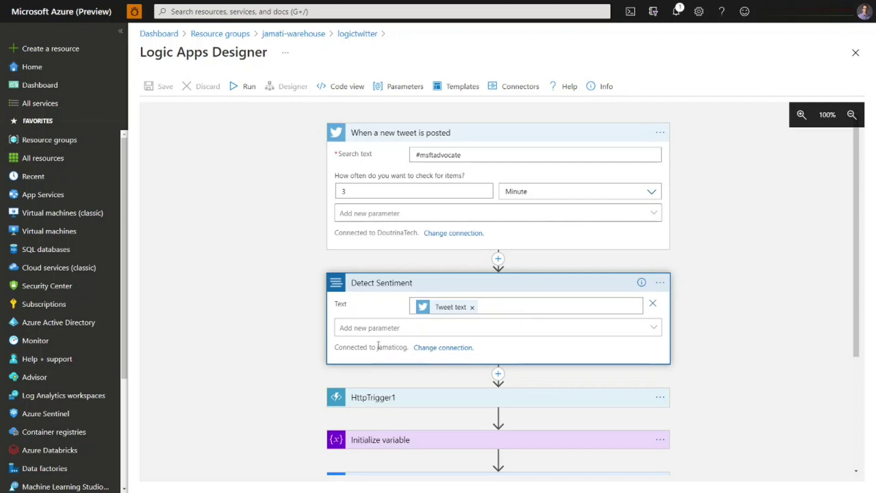
{"action": "left_click_drag", "start_coordinate": [377, 346], "coordinate": [410, 346]}
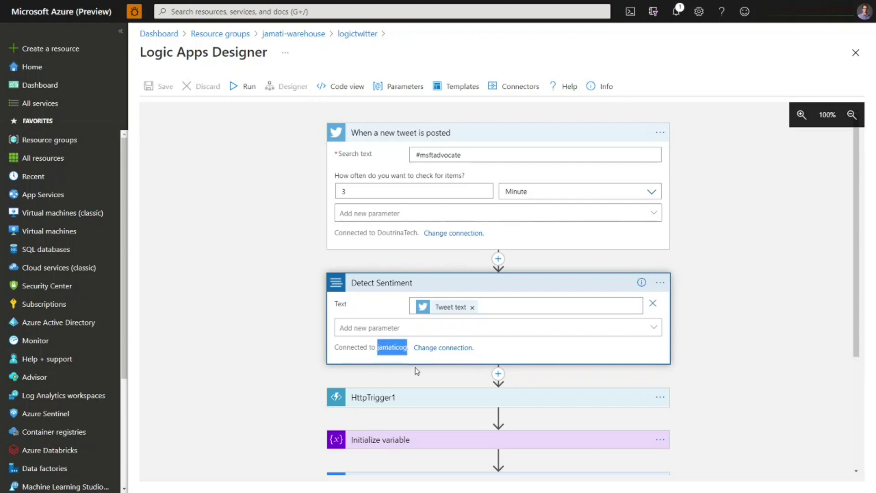
{"action": "left_click", "coordinate": [445, 350]}
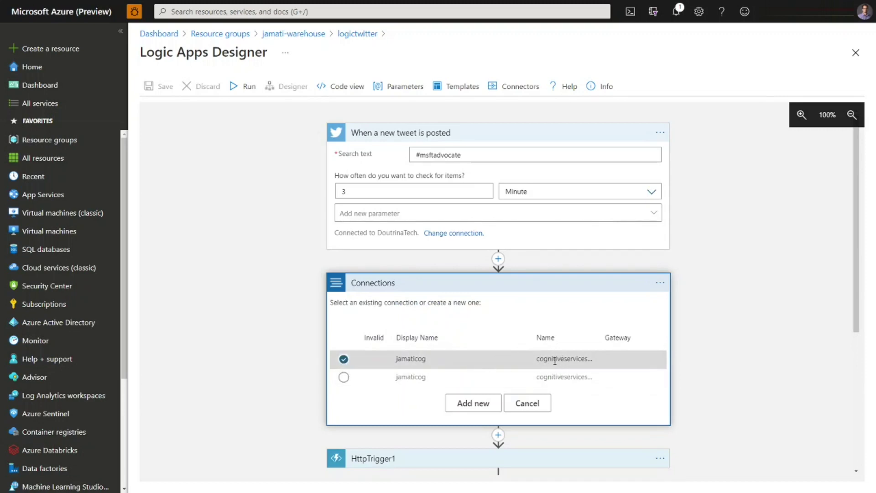
{"action": "left_click", "coordinate": [543, 407]}
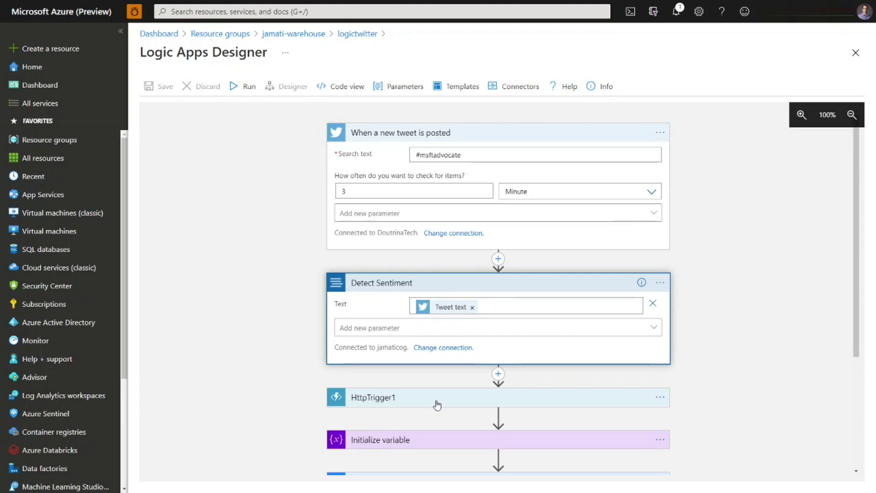
Expand the HttpTrigger1, Initialize variable and Convert time zone actions and review their settings
{"action": "left_click", "coordinate": [616, 402]}
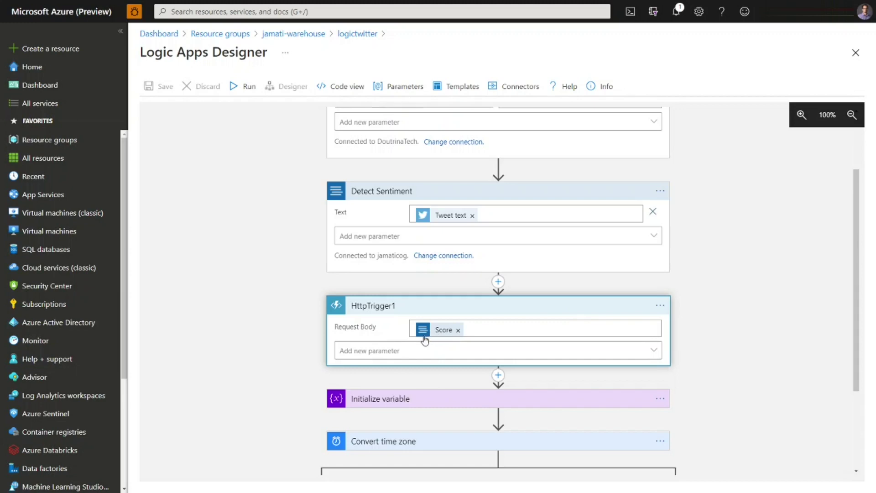
{"action": "mouse_move", "coordinate": [425, 340]}
{"action": "left_click", "coordinate": [483, 405]}
{"action": "scroll", "coordinate": [776, 338], "scroll_direction": "down", "scroll_amount": 2}
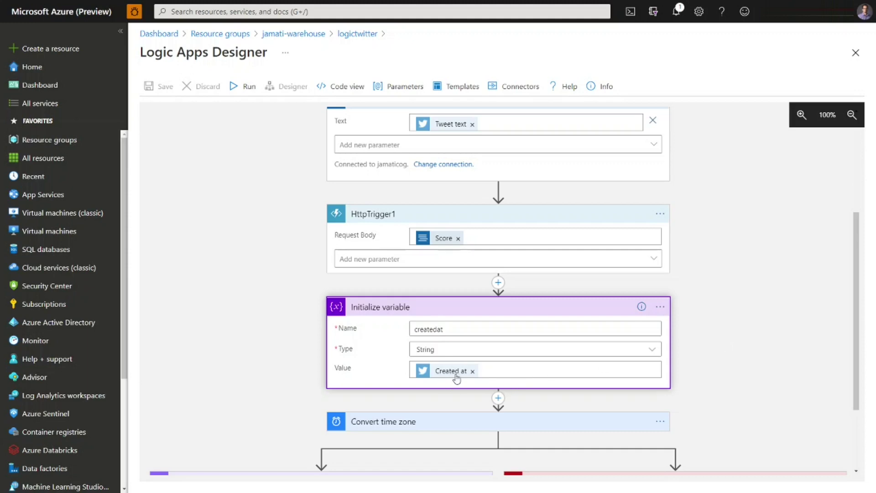
{"action": "left_click", "coordinate": [433, 420]}
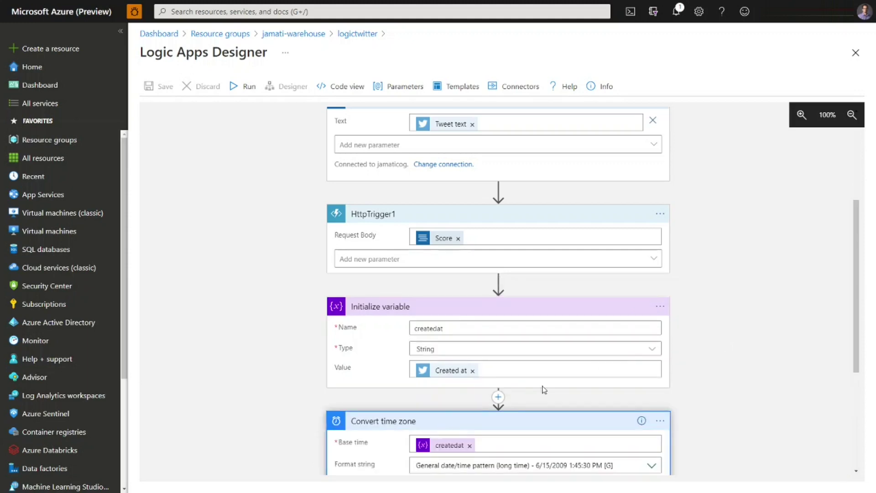
{"action": "scroll", "coordinate": [847, 301], "scroll_direction": "down", "scroll_amount": 3}
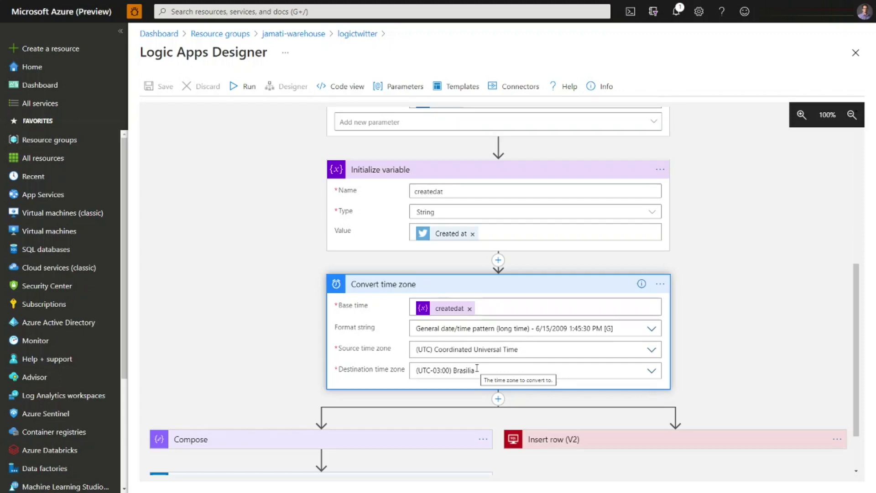
{"action": "scroll", "coordinate": [759, 286], "scroll_direction": "down", "scroll_amount": 2}
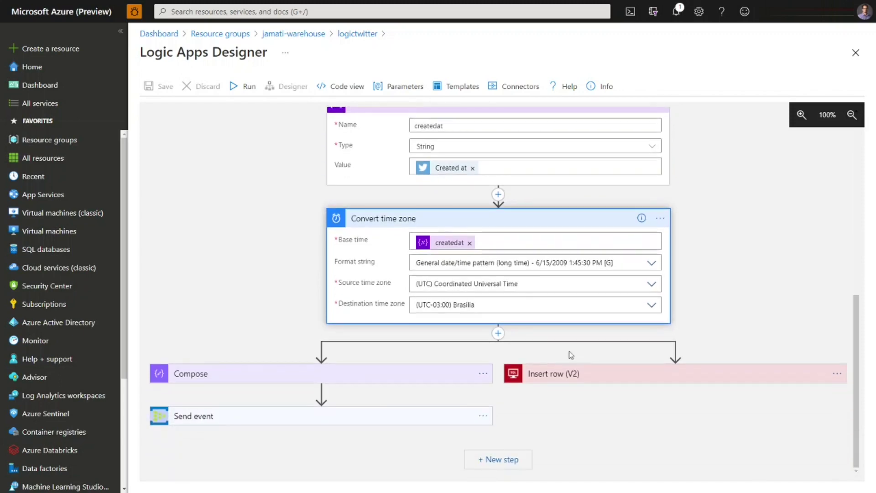
Expand both parallel branches and review the inputs of the Compose, Send event and Insert row (V2) actions
{"action": "left_click", "coordinate": [343, 379]}
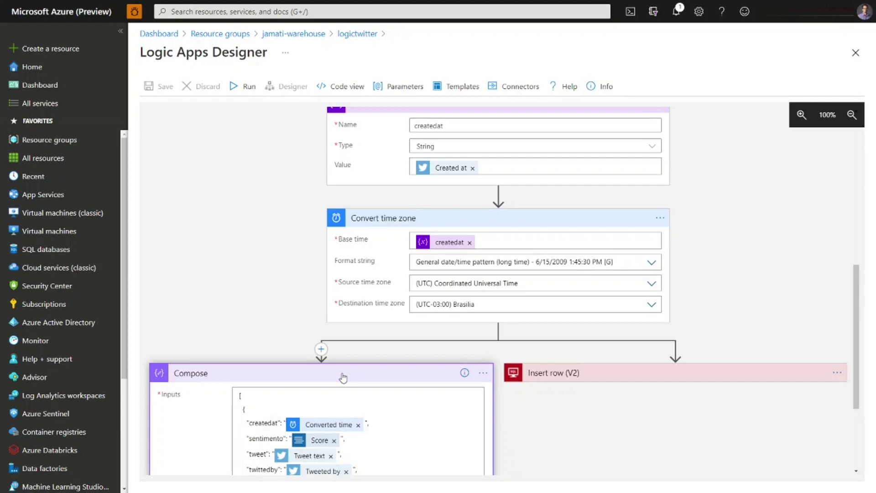
{"action": "scroll", "coordinate": [326, 357], "scroll_direction": "down", "scroll_amount": 4}
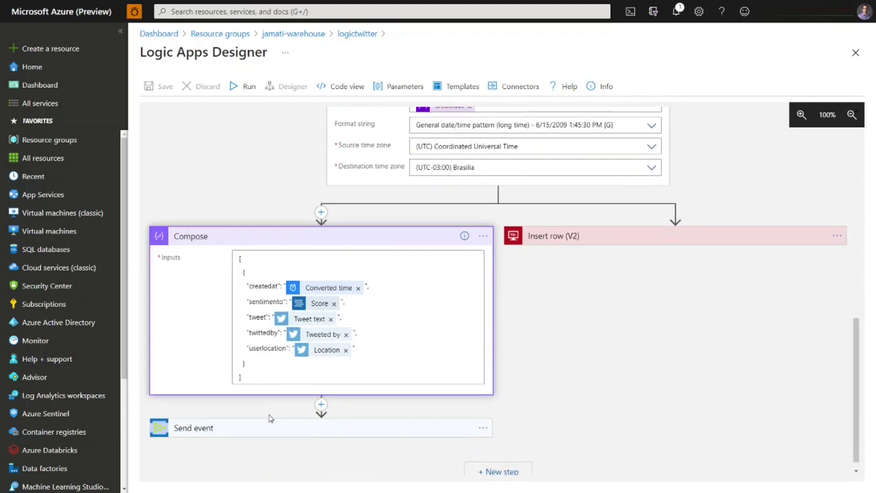
{"action": "left_click", "coordinate": [273, 435]}
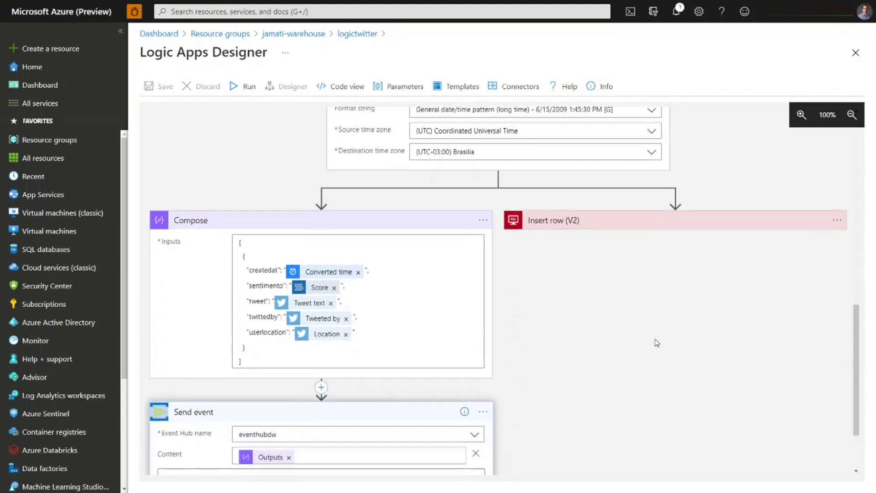
{"action": "scroll", "coordinate": [655, 343], "scroll_direction": "down", "scroll_amount": 3}
{"action": "mouse_move", "coordinate": [335, 249]}
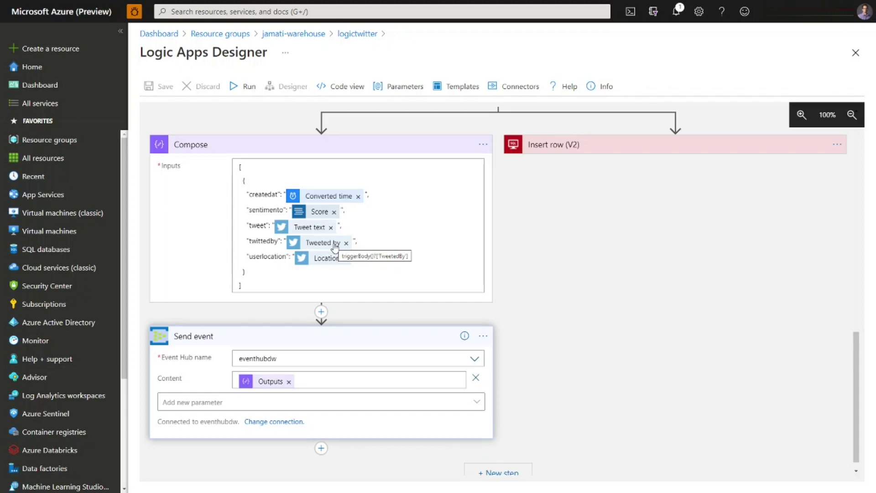
{"action": "scroll", "coordinate": [336, 248], "scroll_direction": "up", "scroll_amount": 4}
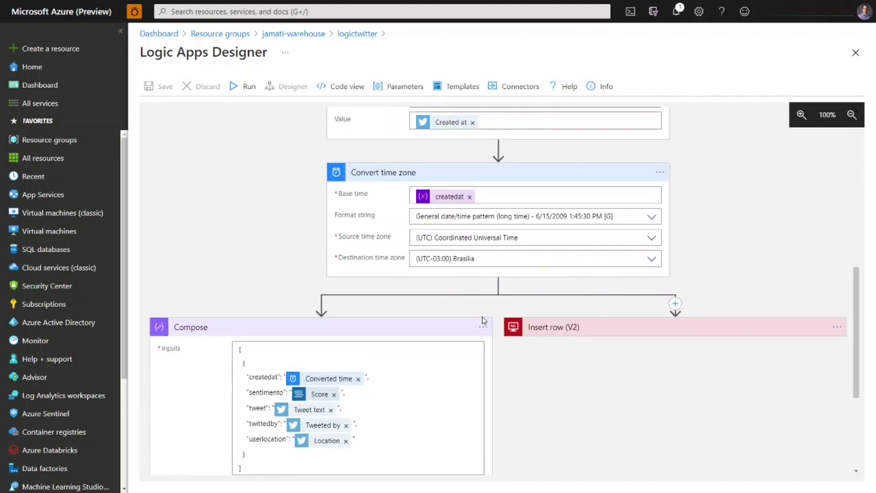
{"action": "scroll", "coordinate": [302, 364], "scroll_direction": "down", "scroll_amount": 3}
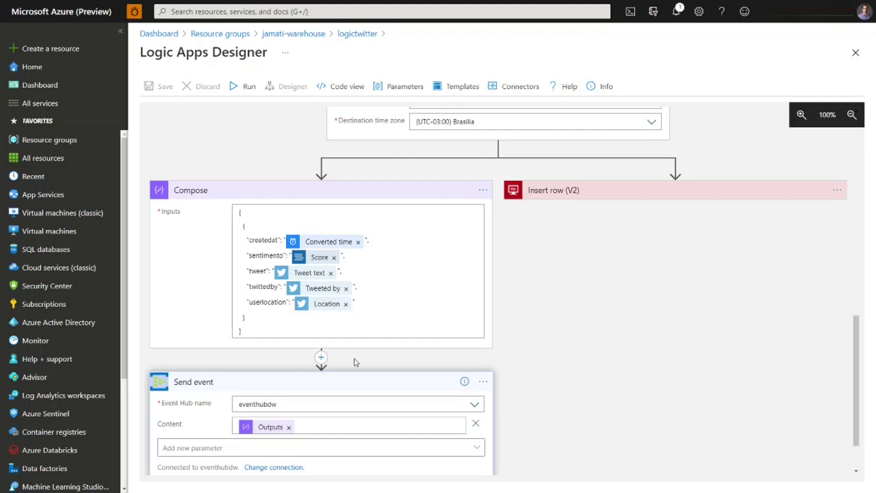
{"action": "left_click", "coordinate": [632, 194]}
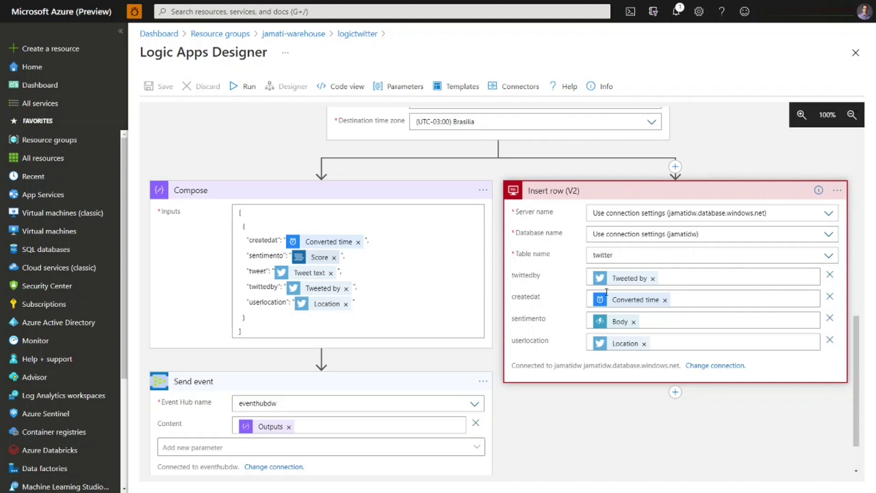
{"action": "scroll", "coordinate": [778, 289], "scroll_direction": "down", "scroll_amount": 2}
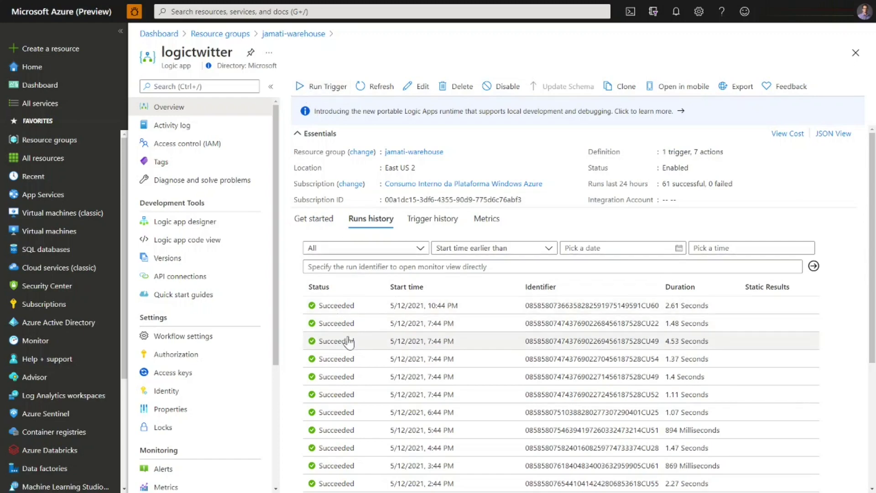
Look through the runs history of logictwitter and open the run from 5/12/2021, 10:44 PM
{"action": "scroll", "coordinate": [347, 328], "scroll_direction": "down", "scroll_amount": 5}
{"action": "scroll", "coordinate": [349, 337], "scroll_direction": "up", "scroll_amount": 4}
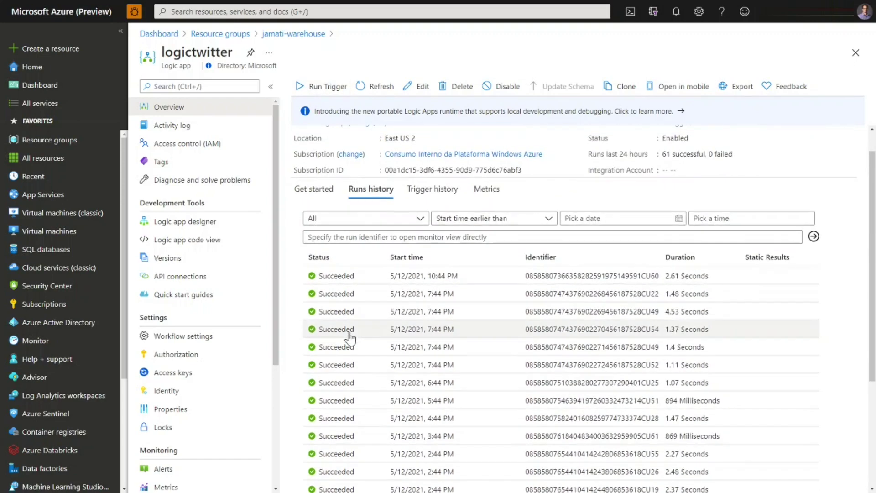
{"action": "left_click", "coordinate": [316, 280]}
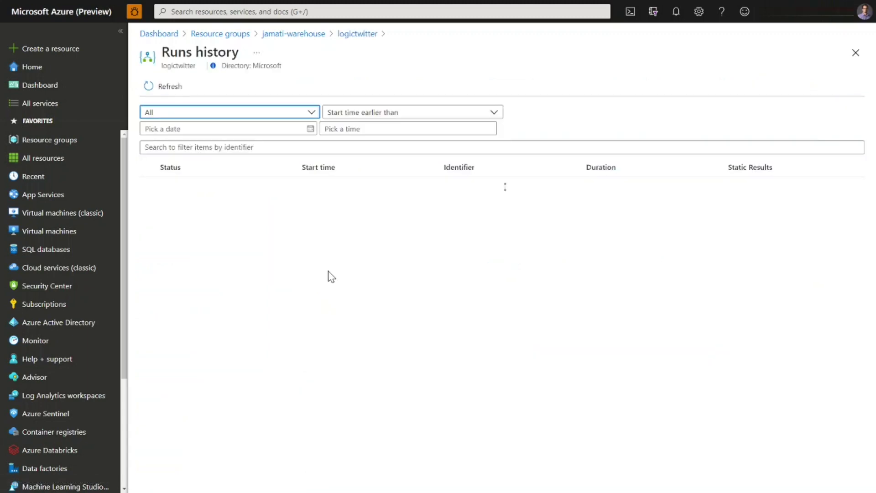
{"action": "left_click", "coordinate": [320, 243]}
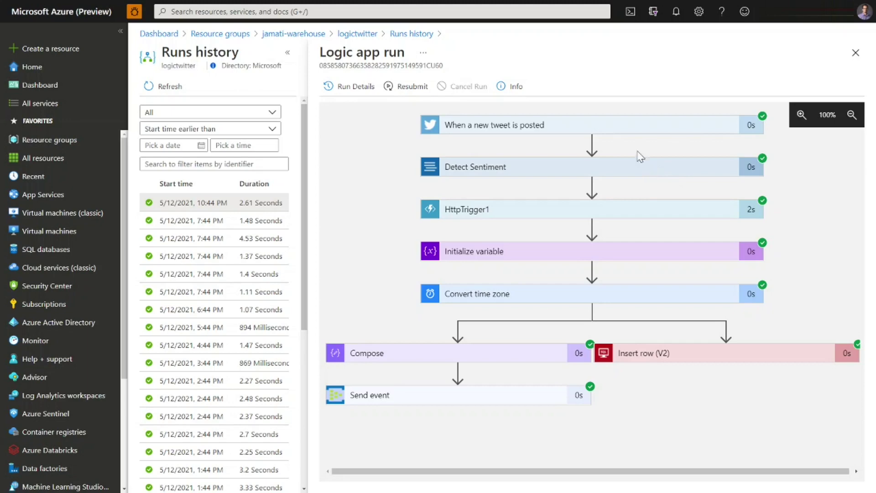
Expand the "When a new tweet is posted" trigger in the run and examine its inputs and output body
{"action": "left_click", "coordinate": [610, 132]}
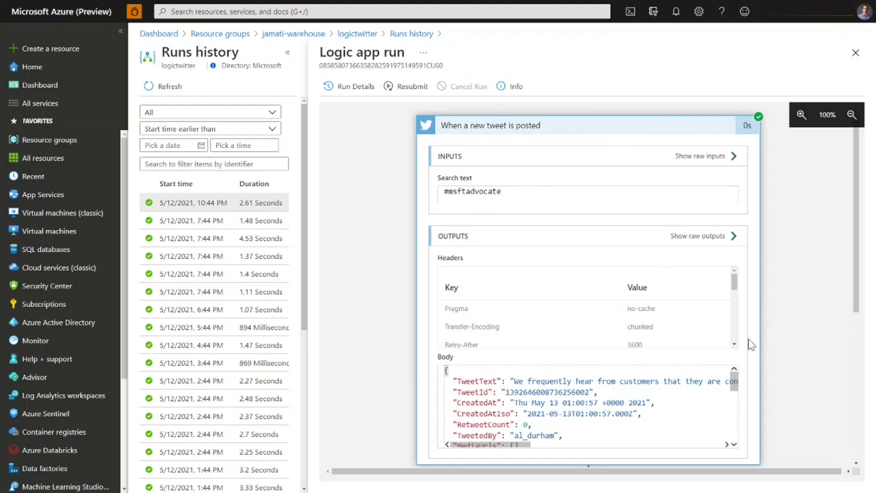
{"action": "scroll", "coordinate": [754, 344], "scroll_direction": "down", "scroll_amount": 3}
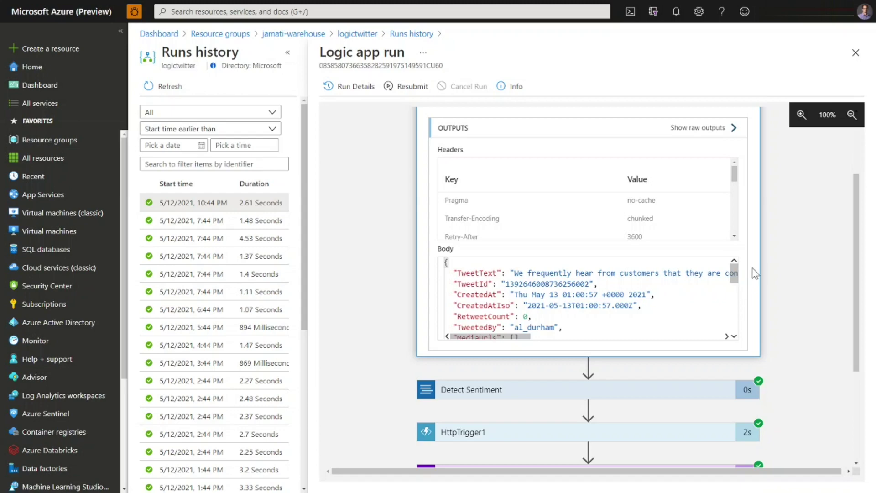
{"action": "mouse_move", "coordinate": [736, 269]}
{"action": "left_mouse_down"}
{"action": "mouse_move", "coordinate": [735, 312]}
{"action": "mouse_move", "coordinate": [735, 262]}
{"action": "left_mouse_up"}
{"action": "scroll", "coordinate": [787, 261], "scroll_direction": "down", "scroll_amount": 1}
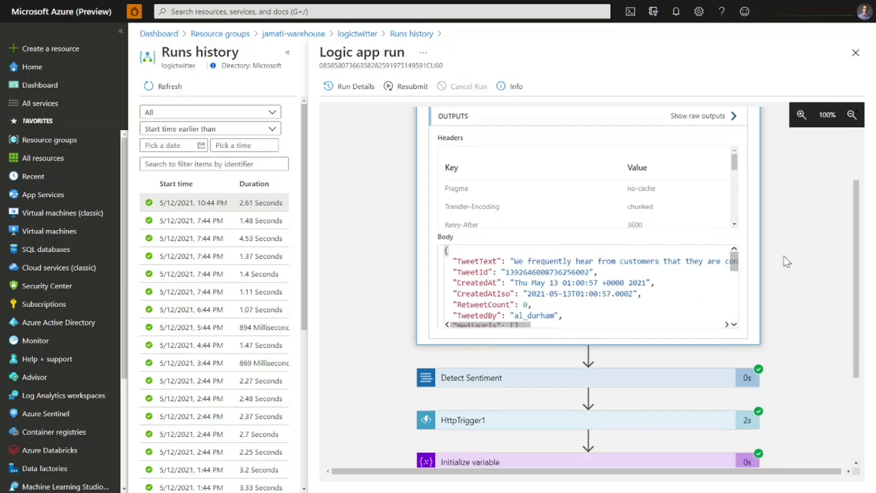
Expand the Detect Sentiment action in the run and examine its text input and score output
{"action": "scroll", "coordinate": [787, 261], "scroll_direction": "down", "scroll_amount": 2}
{"action": "left_click", "coordinate": [623, 287]}
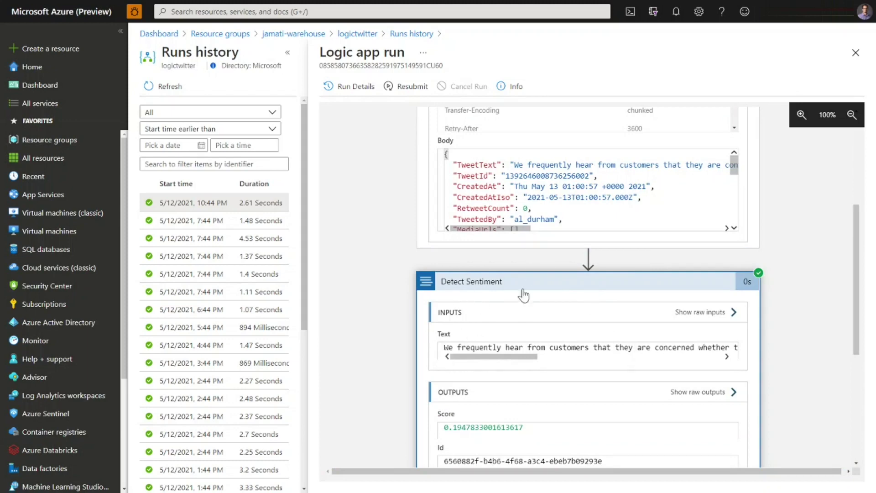
{"action": "mouse_move", "coordinate": [504, 357]}
{"action": "left_mouse_down"}
{"action": "mouse_move", "coordinate": [671, 357]}
{"action": "mouse_move", "coordinate": [504, 356]}
{"action": "left_mouse_up"}
{"action": "scroll", "coordinate": [692, 327], "scroll_direction": "down", "scroll_amount": 1}
{"action": "scroll", "coordinate": [693, 328], "scroll_direction": "down", "scroll_amount": 2}
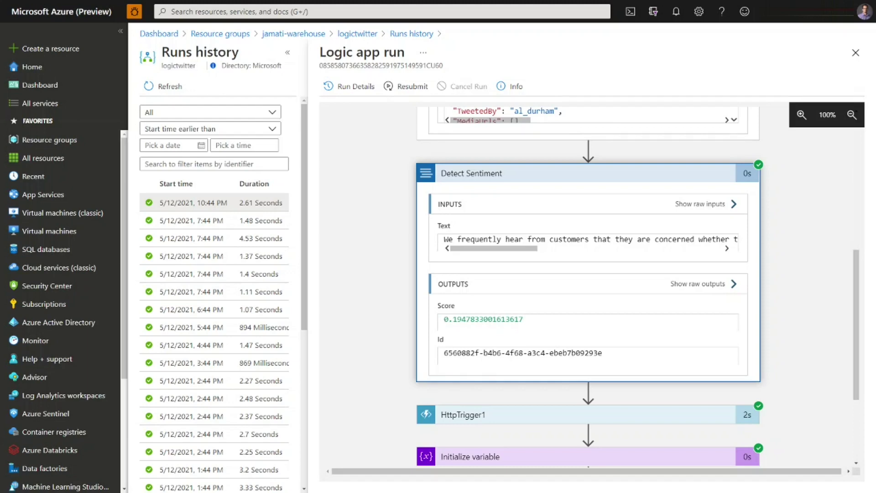
Expand the HttpTrigger1 action in the run and compare its function name and input body with the Detect Sentiment score
{"action": "left_click_drag", "start_coordinate": [524, 319], "coordinate": [441, 327]}
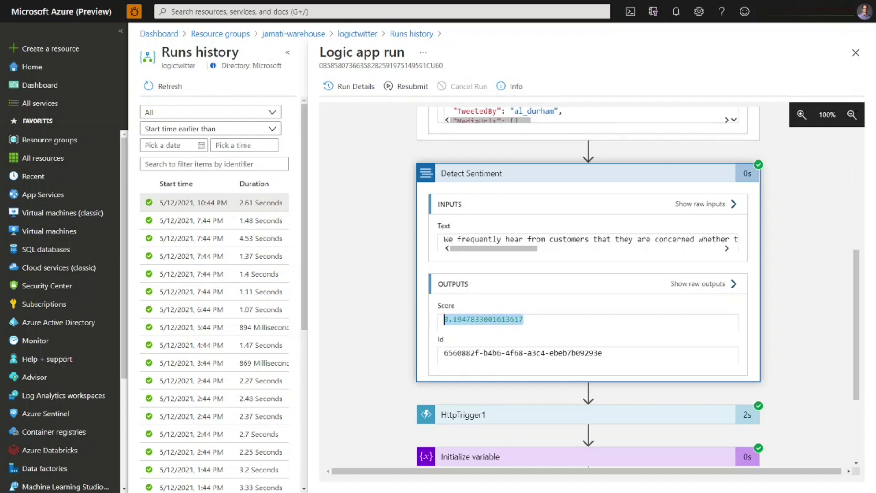
{"action": "left_click", "coordinate": [524, 319]}
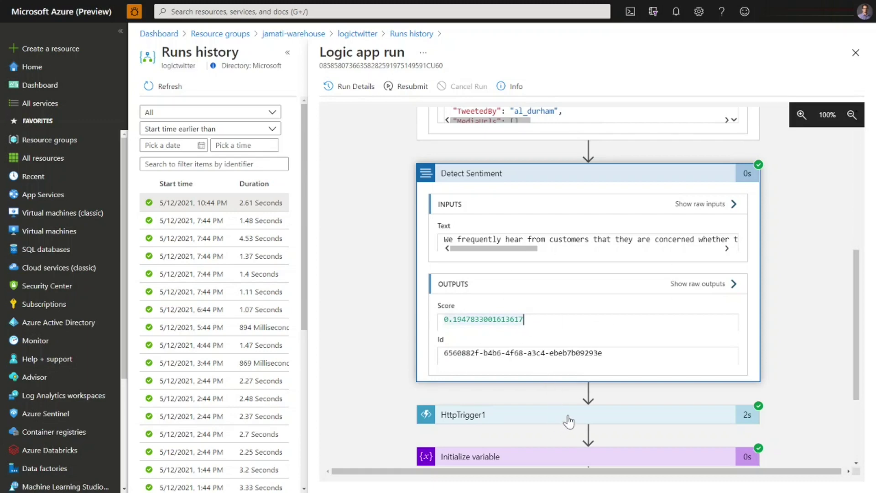
{"action": "scroll", "coordinate": [571, 307], "scroll_direction": "down", "scroll_amount": 3}
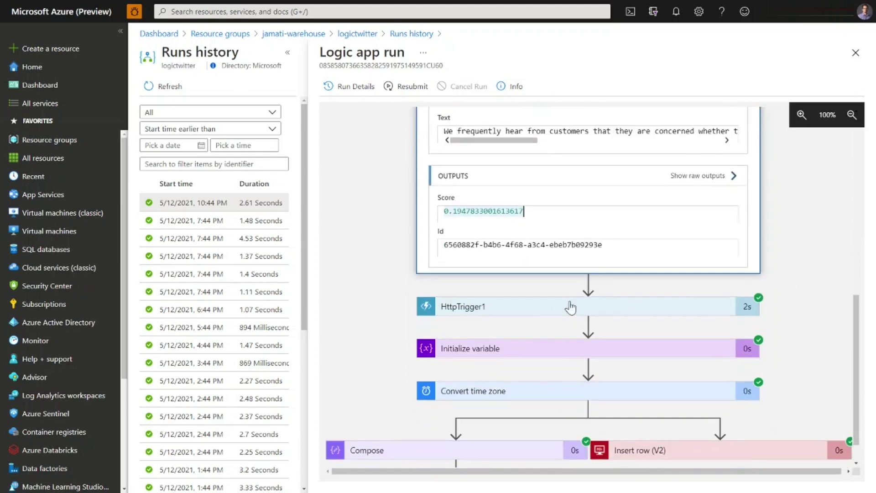
{"action": "left_click", "coordinate": [524, 310]}
{"action": "scroll", "coordinate": [821, 278], "scroll_direction": "down", "scroll_amount": 3}
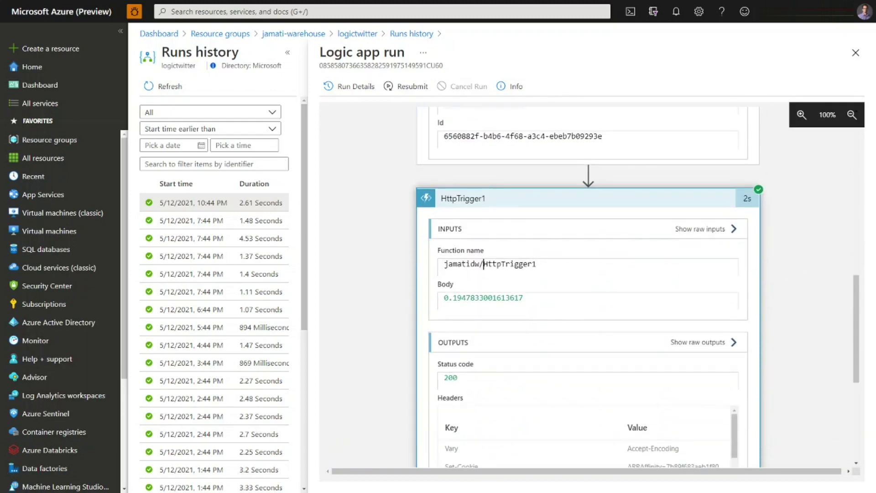
{"action": "left_click_drag", "start_coordinate": [483, 264], "coordinate": [502, 264]}
{"action": "left_click_drag", "start_coordinate": [524, 298], "coordinate": [437, 303]}
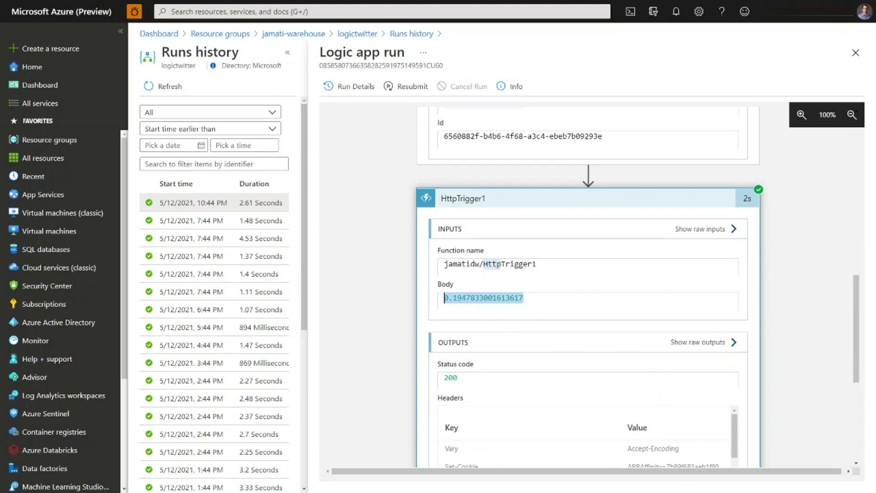
{"action": "scroll", "coordinate": [485, 187], "scroll_direction": "up", "scroll_amount": 2}
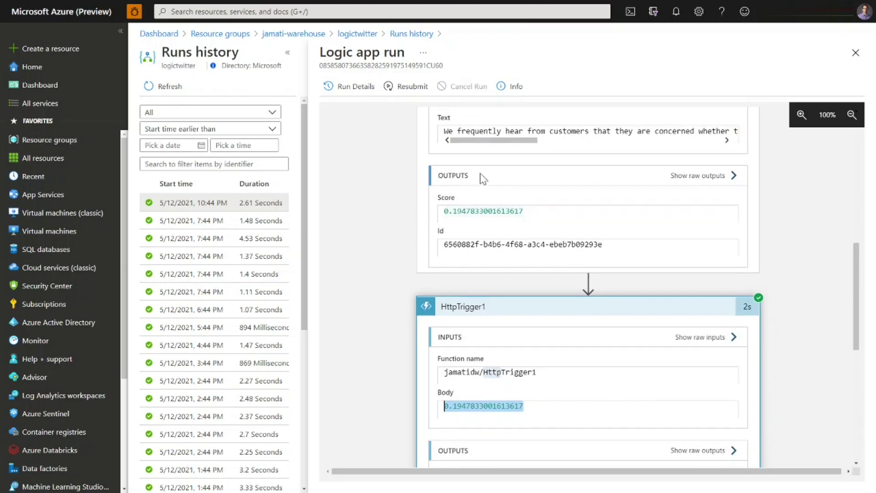
{"action": "scroll", "coordinate": [487, 190], "scroll_direction": "up", "scroll_amount": 1}
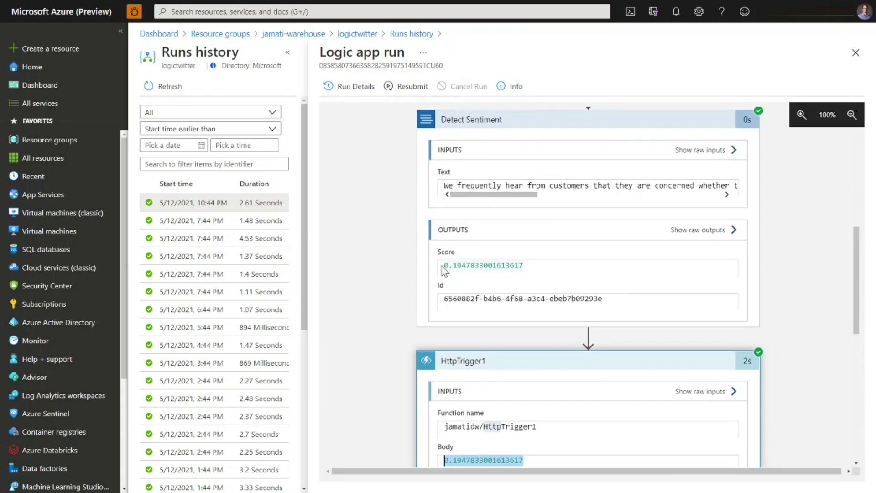
Examine the status code, headers and body in the HttpTrigger1 outputs
{"action": "scroll", "coordinate": [594, 286], "scroll_direction": "down", "scroll_amount": 5}
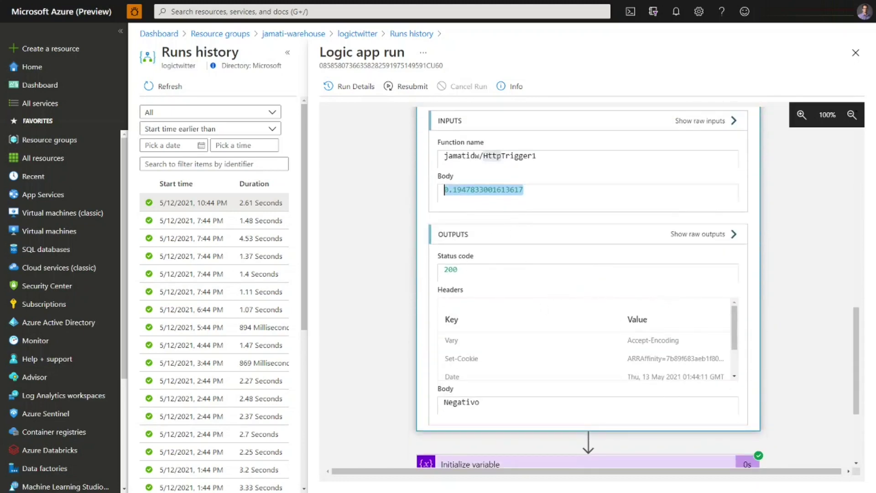
{"action": "scroll", "coordinate": [580, 290], "scroll_direction": "down", "scroll_amount": 1}
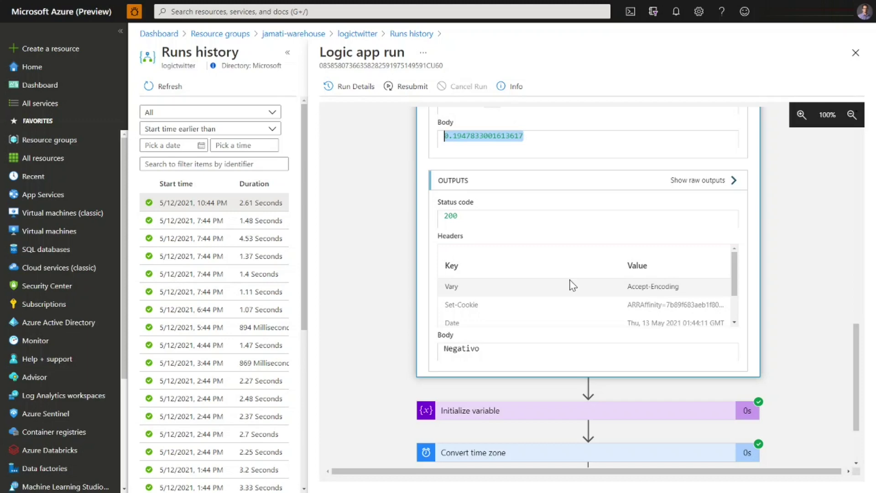
{"action": "scroll", "coordinate": [573, 286], "scroll_direction": "up", "scroll_amount": 5}
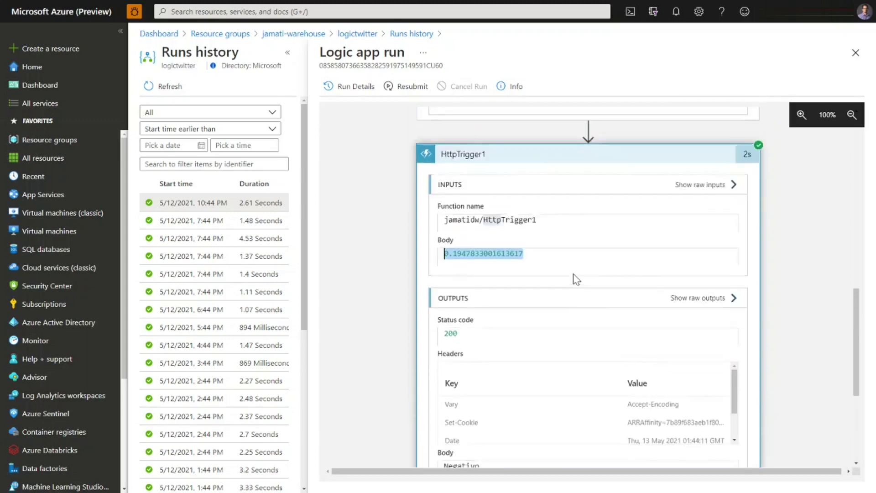
{"action": "scroll", "coordinate": [614, 349], "scroll_direction": "down", "scroll_amount": 5}
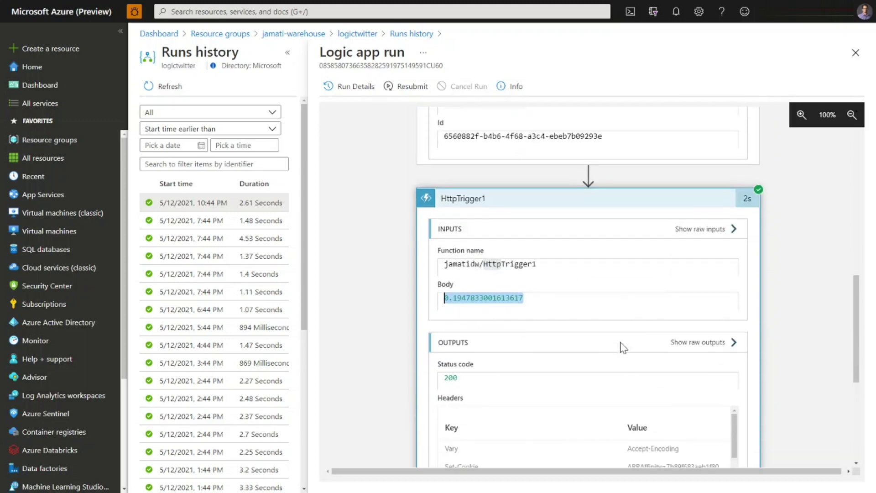
{"action": "scroll", "coordinate": [624, 348], "scroll_direction": "down", "scroll_amount": 1}
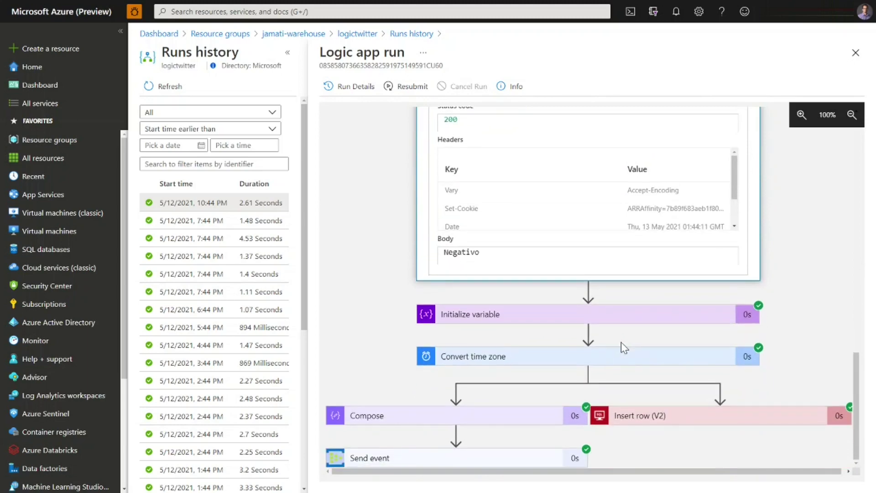
{"action": "scroll", "coordinate": [654, 209], "scroll_direction": "down", "scroll_amount": 1}
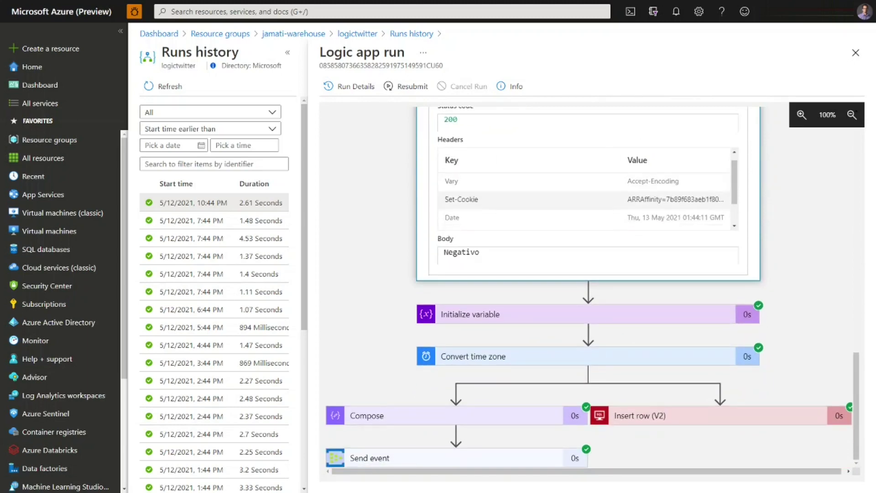
Expand the Initialize variable action in the run and examine the variable's name, type and value
{"action": "left_click", "coordinate": [546, 315]}
{"action": "scroll", "coordinate": [766, 284], "scroll_direction": "down", "scroll_amount": 3}
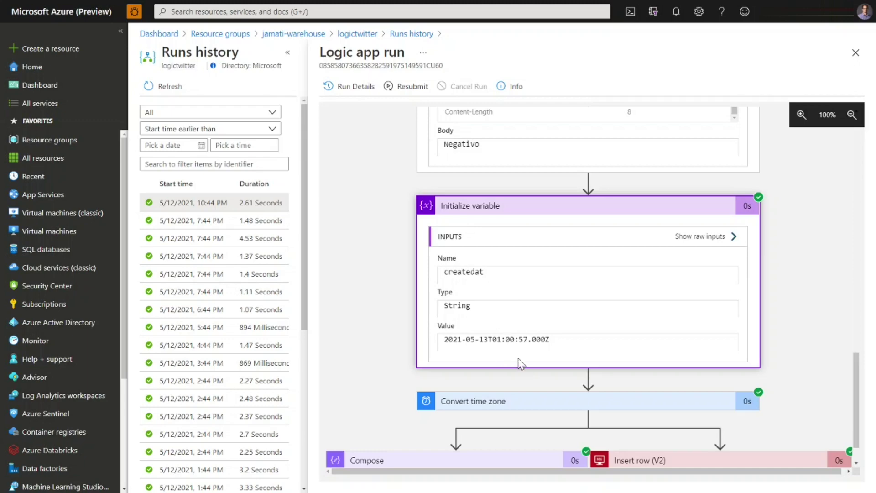
{"action": "scroll", "coordinate": [711, 320], "scroll_direction": "down", "scroll_amount": 1}
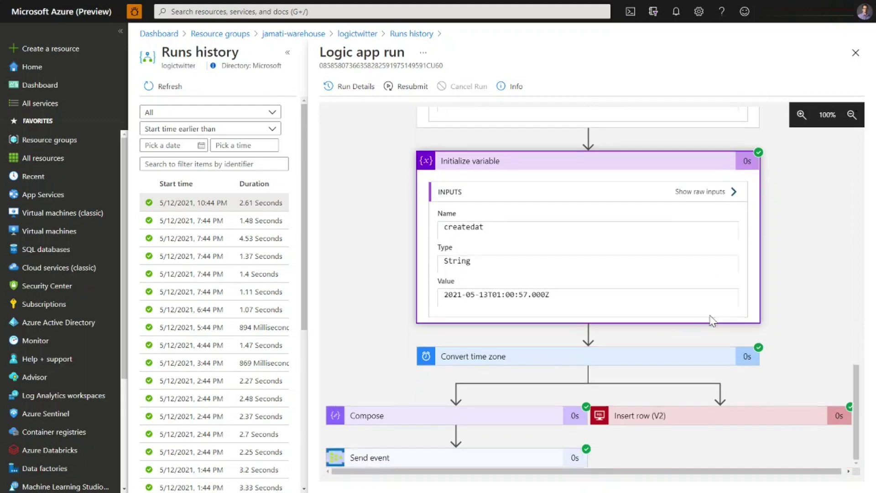
Expand the Convert time zone action and compare its base time input with the converted output body
{"action": "left_click", "coordinate": [543, 363]}
{"action": "scroll", "coordinate": [837, 294], "scroll_direction": "down", "scroll_amount": 2}
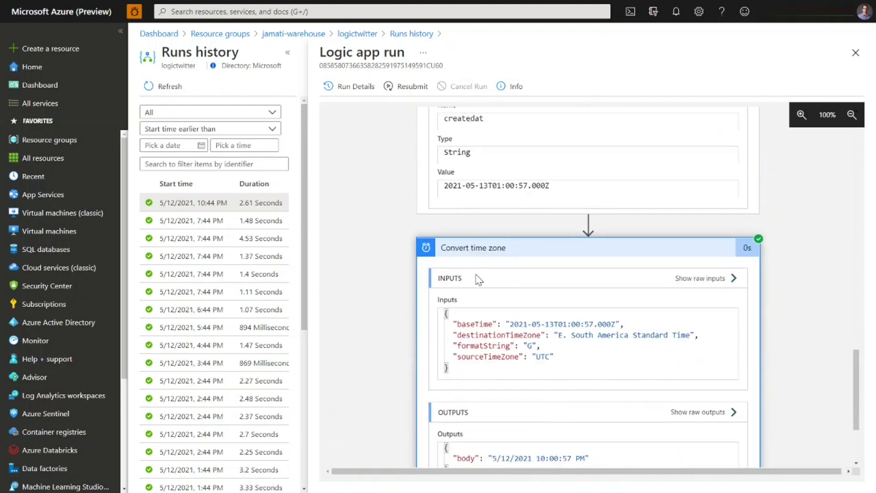
{"action": "scroll", "coordinate": [477, 283], "scroll_direction": "down", "scroll_amount": 3}
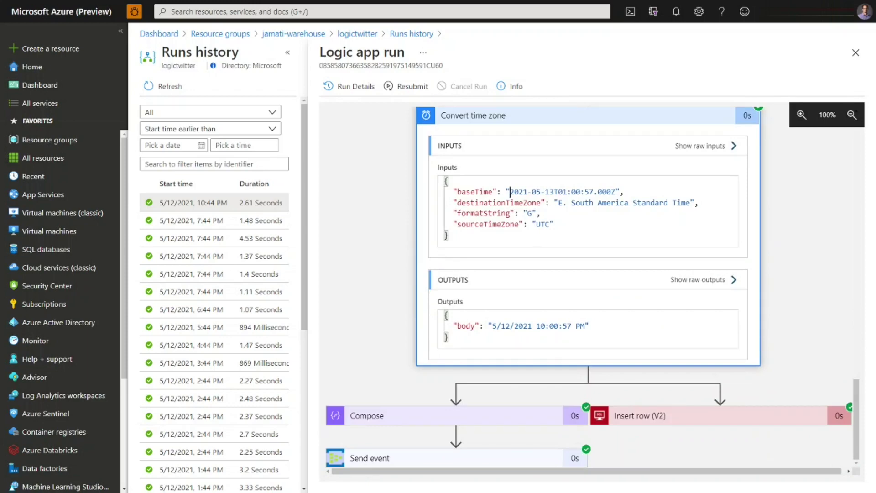
{"action": "left_click_drag", "start_coordinate": [511, 191], "coordinate": [619, 192]}
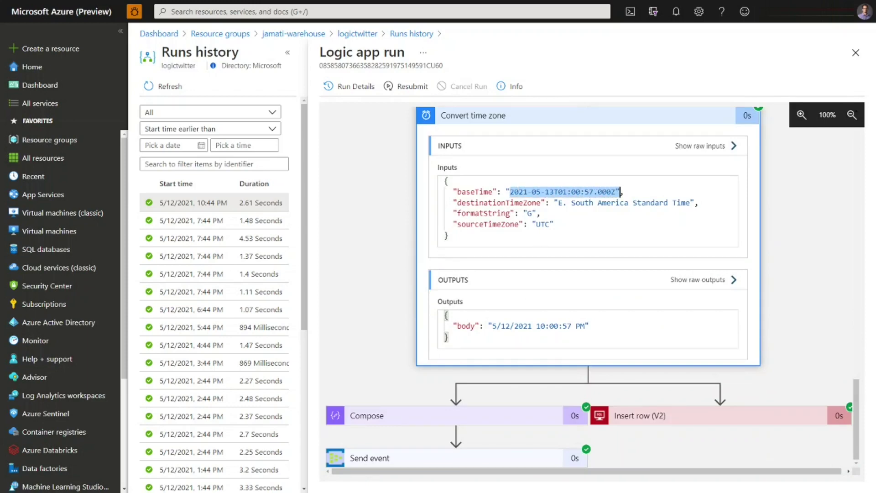
{"action": "left_click_drag", "start_coordinate": [492, 326], "coordinate": [572, 326]}
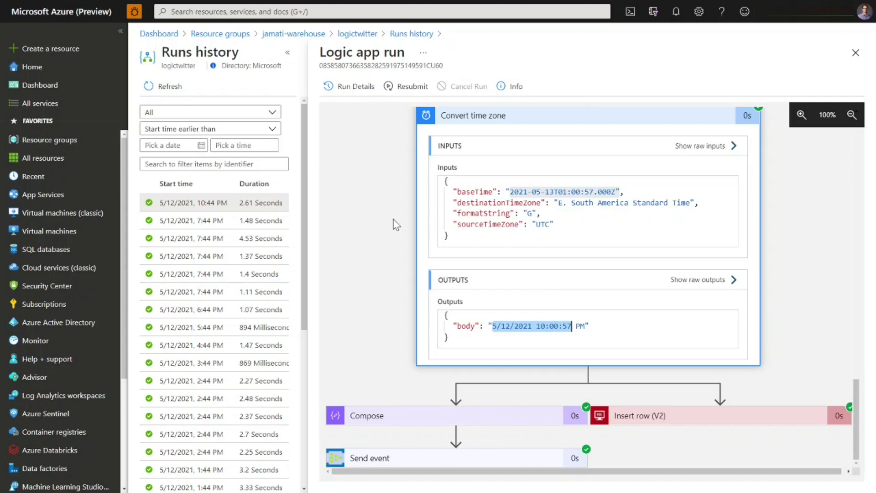
Expand the Compose action in the run and examine the tweet record in its inputs and outputs
{"action": "left_click", "coordinate": [470, 413]}
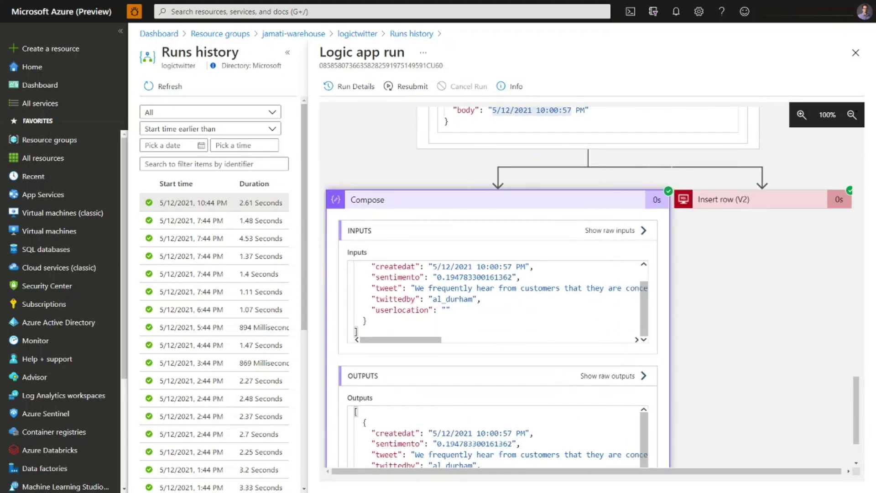
{"action": "left_click_drag", "start_coordinate": [371, 266], "coordinate": [367, 321]}
{"action": "scroll", "coordinate": [498, 274], "scroll_direction": "down", "scroll_amount": 2}
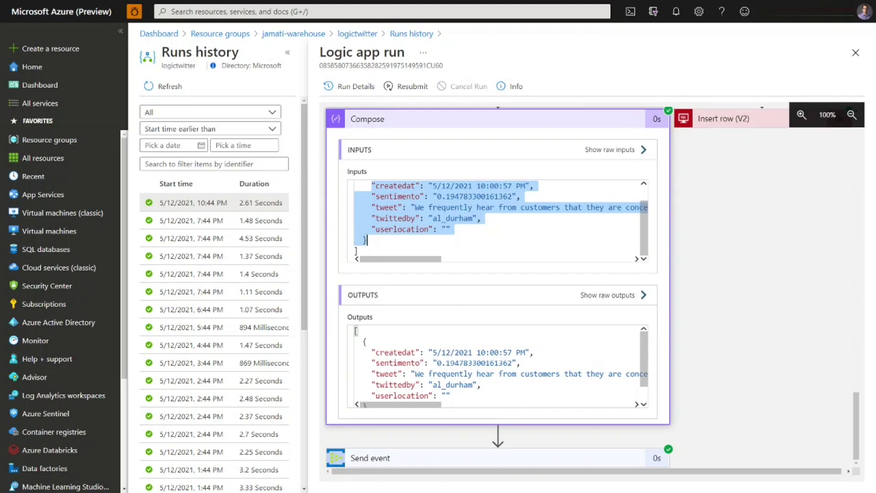
{"action": "scroll", "coordinate": [642, 360], "scroll_direction": "up", "scroll_amount": 4}
{"action": "scroll", "coordinate": [643, 360], "scroll_direction": "down", "scroll_amount": 5}
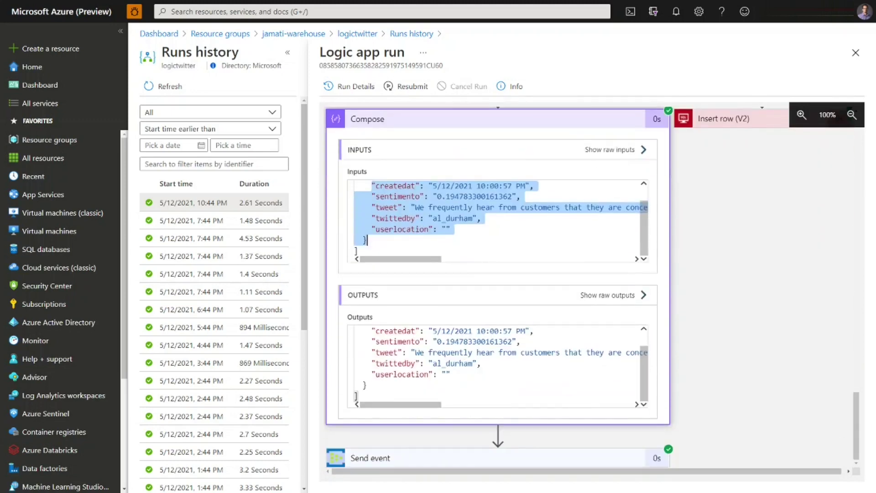
{"action": "scroll", "coordinate": [596, 374], "scroll_direction": "up", "scroll_amount": 4}
{"action": "scroll", "coordinate": [596, 374], "scroll_direction": "down", "scroll_amount": 2}
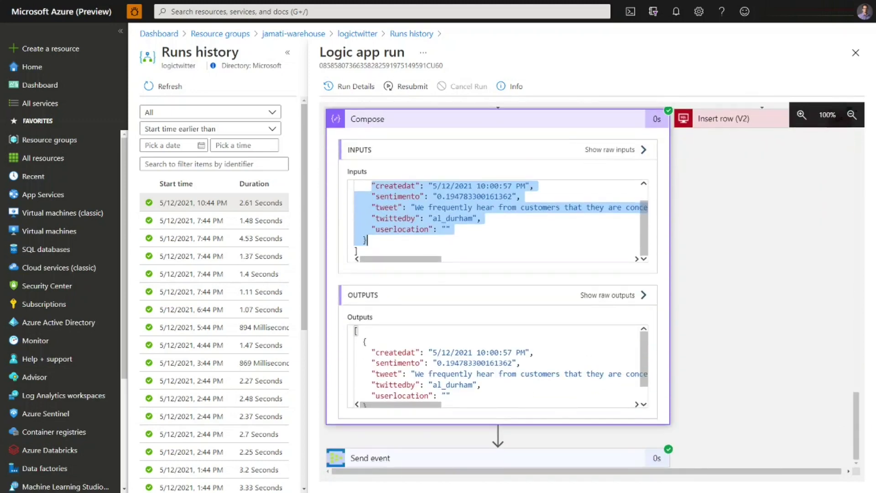
{"action": "scroll", "coordinate": [501, 366], "scroll_direction": "down", "scroll_amount": 2}
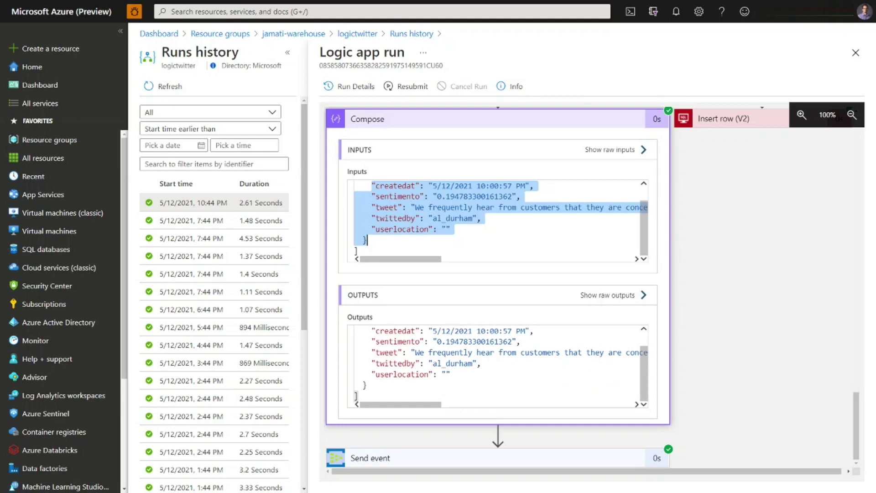
Expand the Send event action and examine its Event Hub name, content, status code and output headers
{"action": "left_click", "coordinate": [477, 458]}
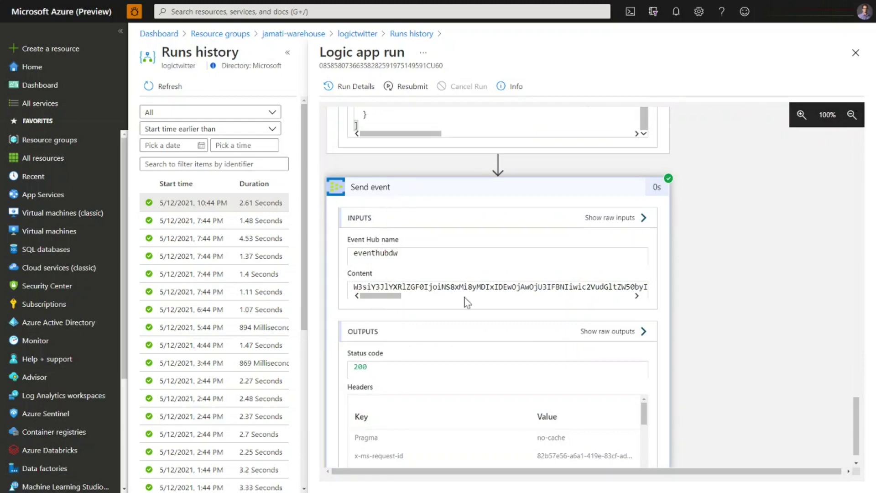
{"action": "scroll", "coordinate": [467, 302], "scroll_direction": "down", "scroll_amount": 1}
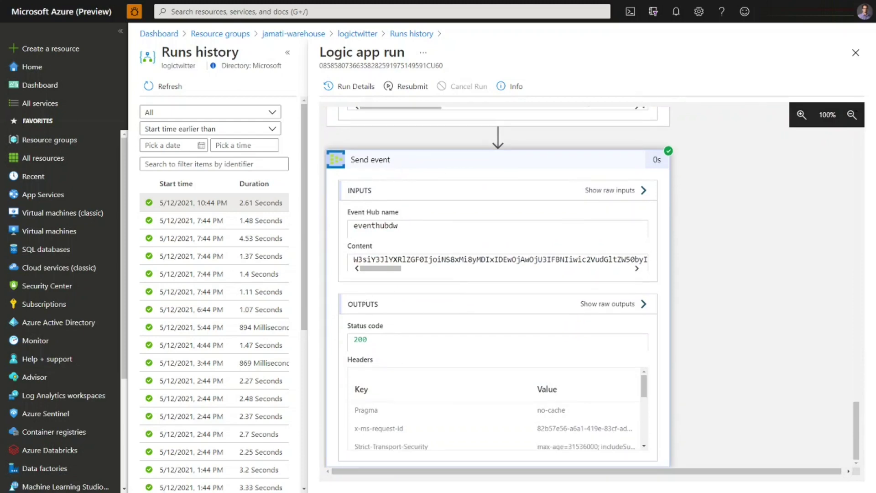
{"action": "left_click_drag", "start_coordinate": [379, 269], "coordinate": [335, 273]}
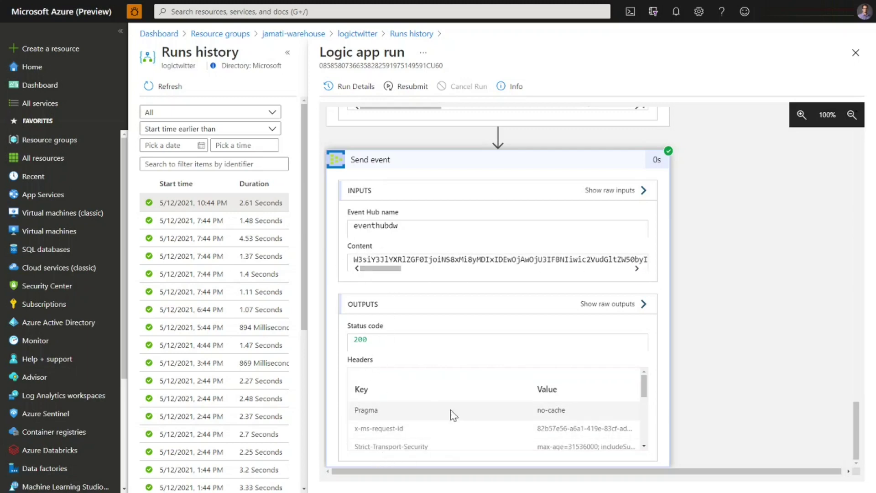
{"action": "scroll", "coordinate": [651, 385], "scroll_direction": "down", "scroll_amount": 1}
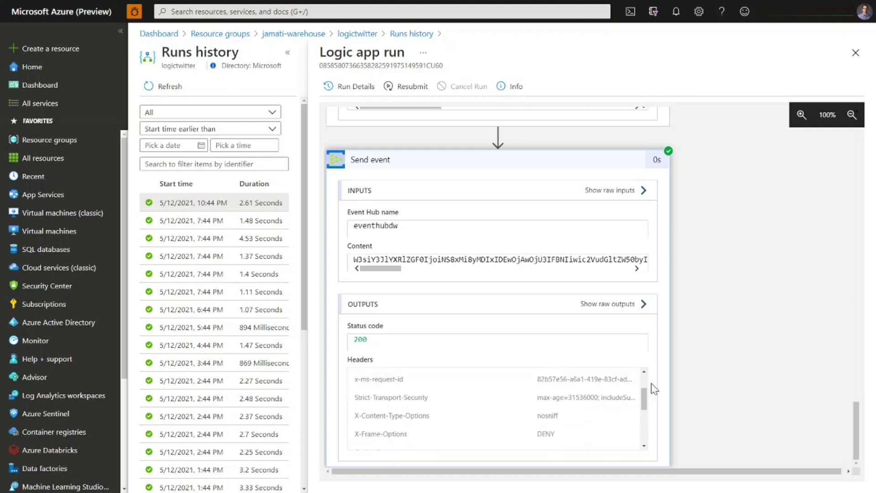
{"action": "scroll", "coordinate": [628, 392], "scroll_direction": "down", "scroll_amount": 4}
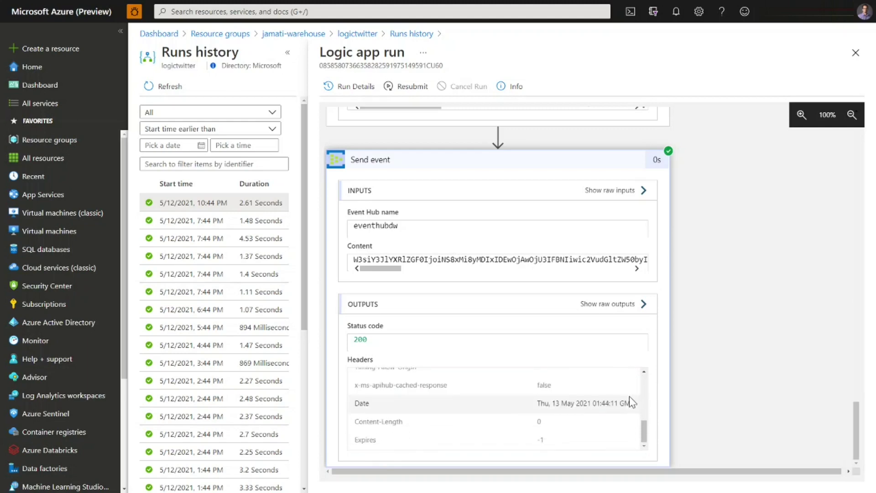
Expand the Insert row (V2) action in the parallel branch and examine its connection, table and column inputs and outputs
{"action": "scroll", "coordinate": [724, 388], "scroll_direction": "up", "scroll_amount": 10}
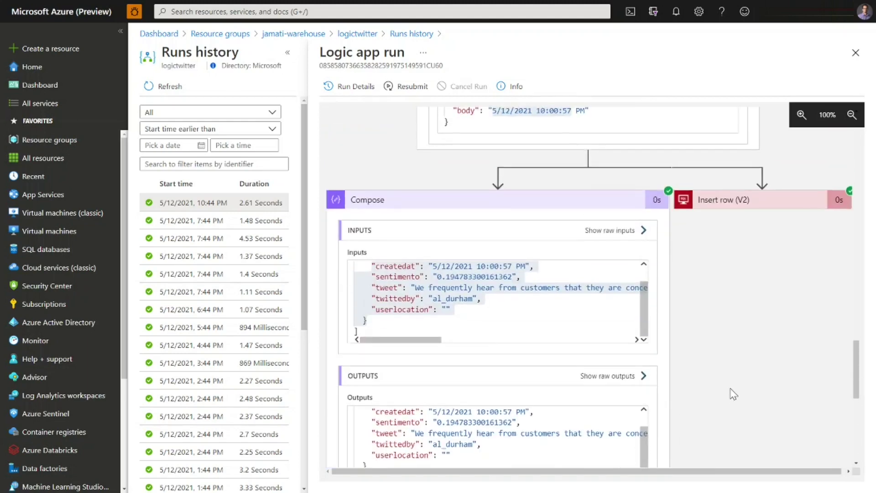
{"action": "left_click", "coordinate": [776, 203]}
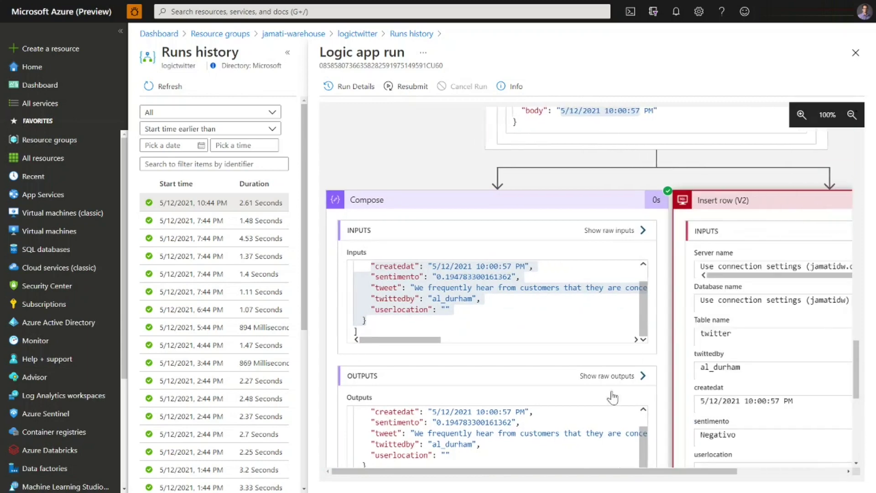
{"action": "left_click_drag", "start_coordinate": [571, 471], "coordinate": [694, 471]}
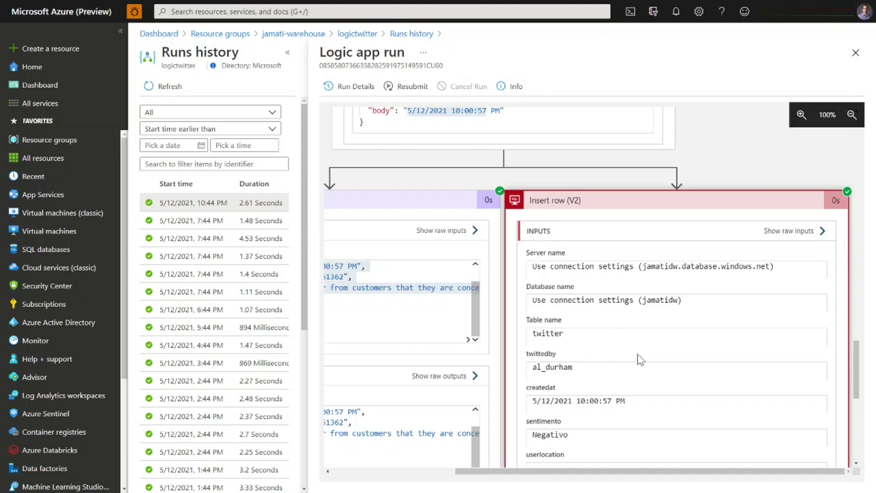
{"action": "scroll", "coordinate": [807, 361], "scroll_direction": "down", "scroll_amount": 5}
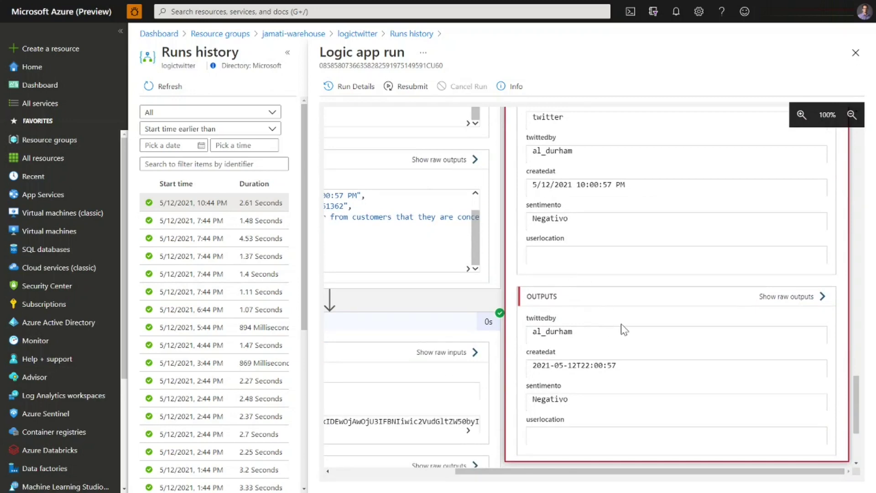
{"action": "scroll", "coordinate": [621, 324], "scroll_direction": "down", "scroll_amount": 3}
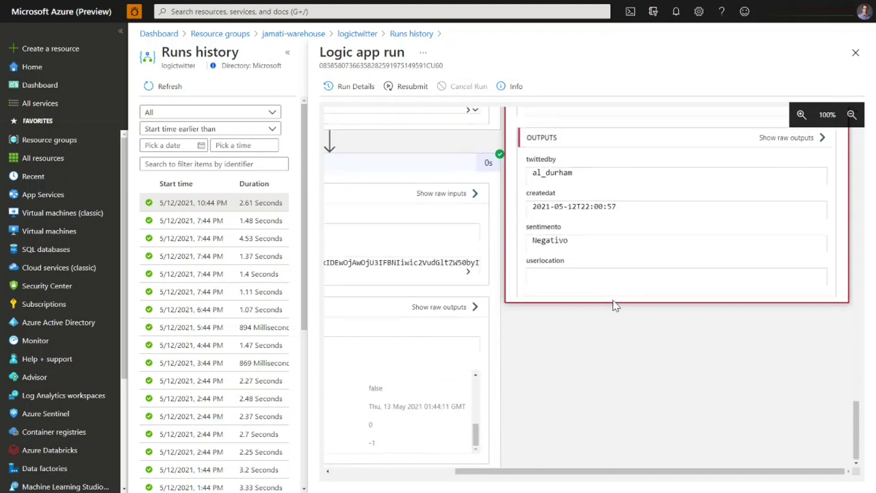
{"action": "scroll", "coordinate": [616, 305], "scroll_direction": "up", "scroll_amount": 2}
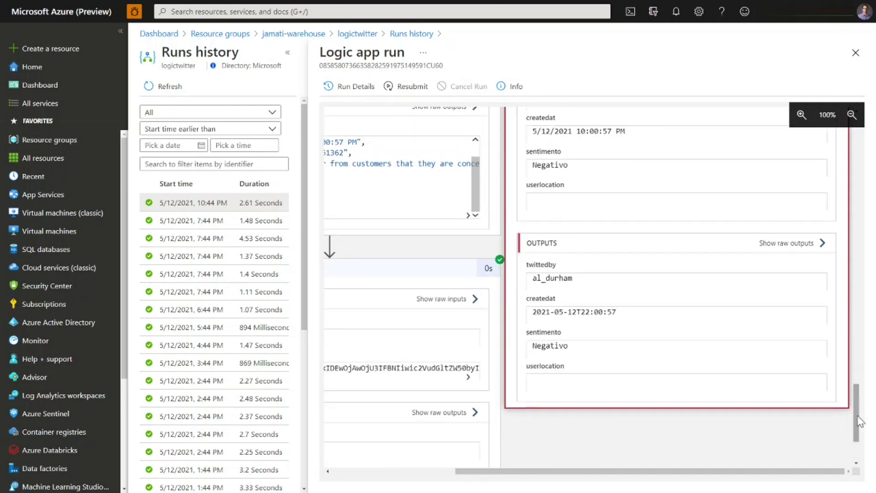
{"action": "left_click_drag", "start_coordinate": [860, 420], "coordinate": [859, 155]}
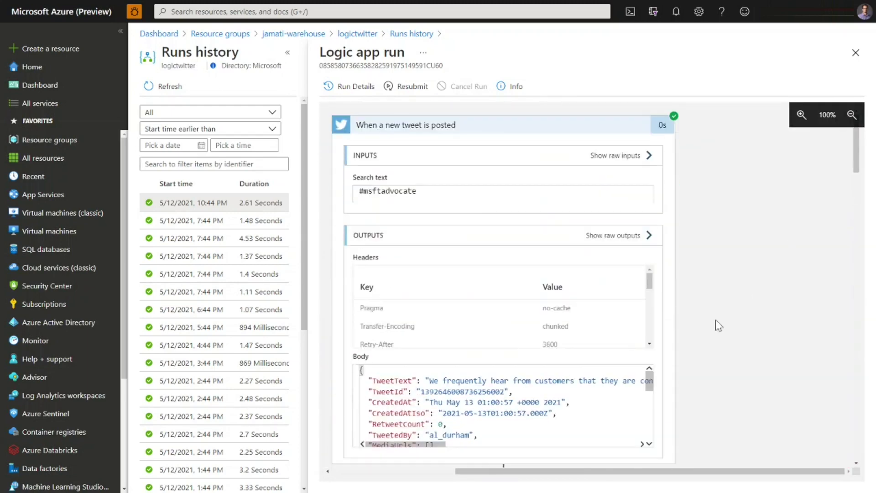
{"action": "left_click_drag", "start_coordinate": [494, 472], "coordinate": [446, 486]}
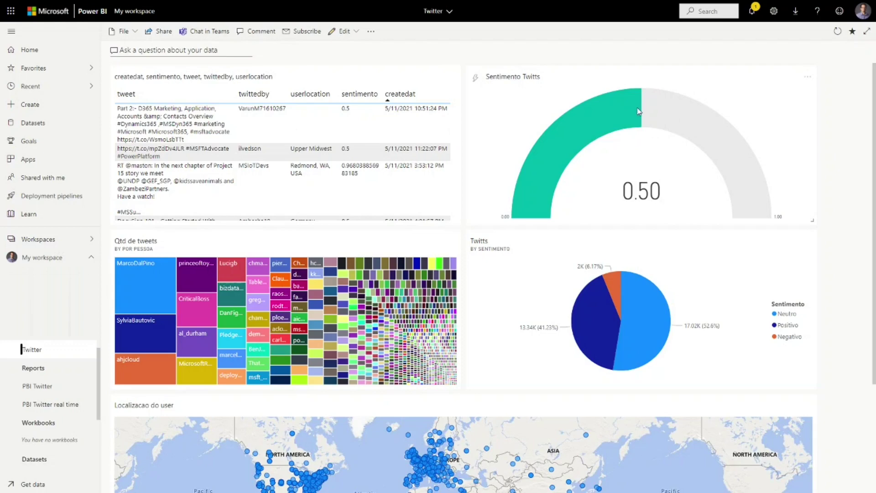
Look through the Twitter dashboard in Power BI down to the "Localizacao do user" map
{"action": "scroll", "coordinate": [558, 276], "scroll_direction": "down", "scroll_amount": 3}
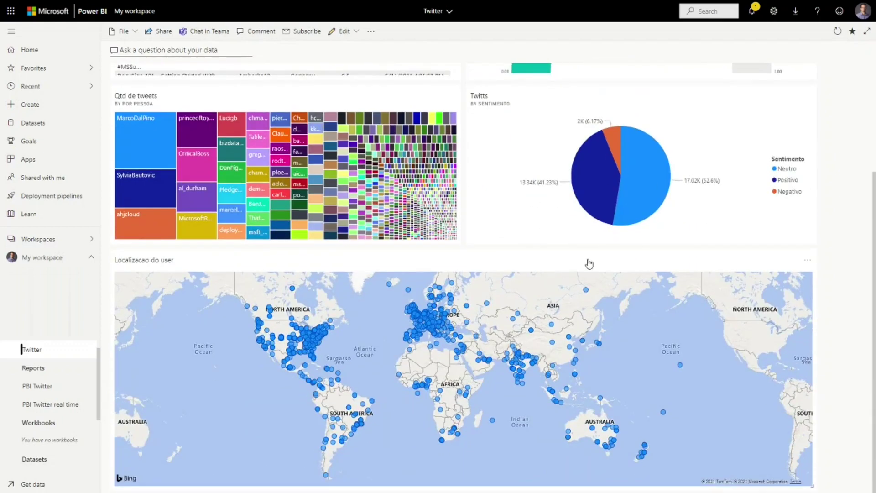